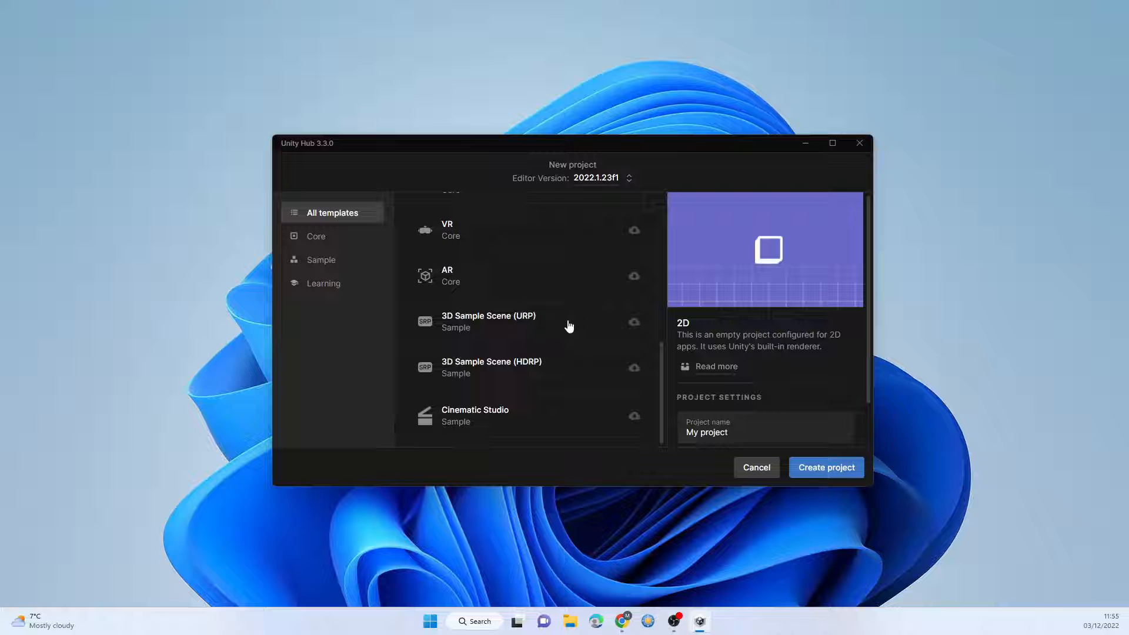
Step: Create a project from the 2D core template named "My project 2D" and dismiss the error dialog
{"action": "scroll", "coordinate": [567, 322], "scroll_direction": "up", "scroll_amount": 6}
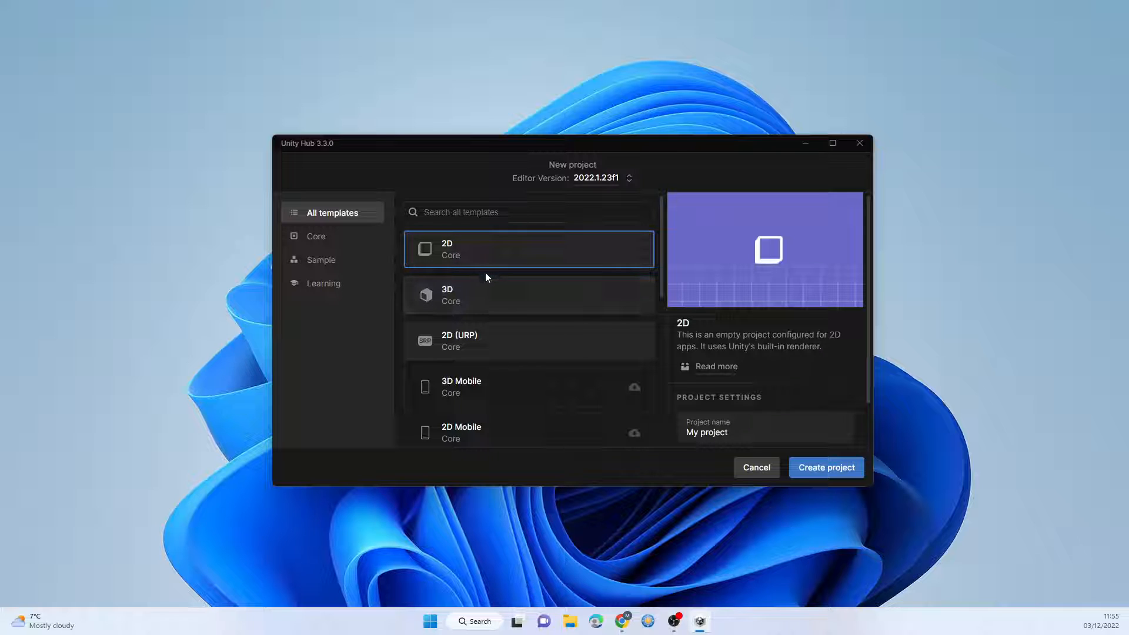
{"action": "left_click", "coordinate": [487, 303]}
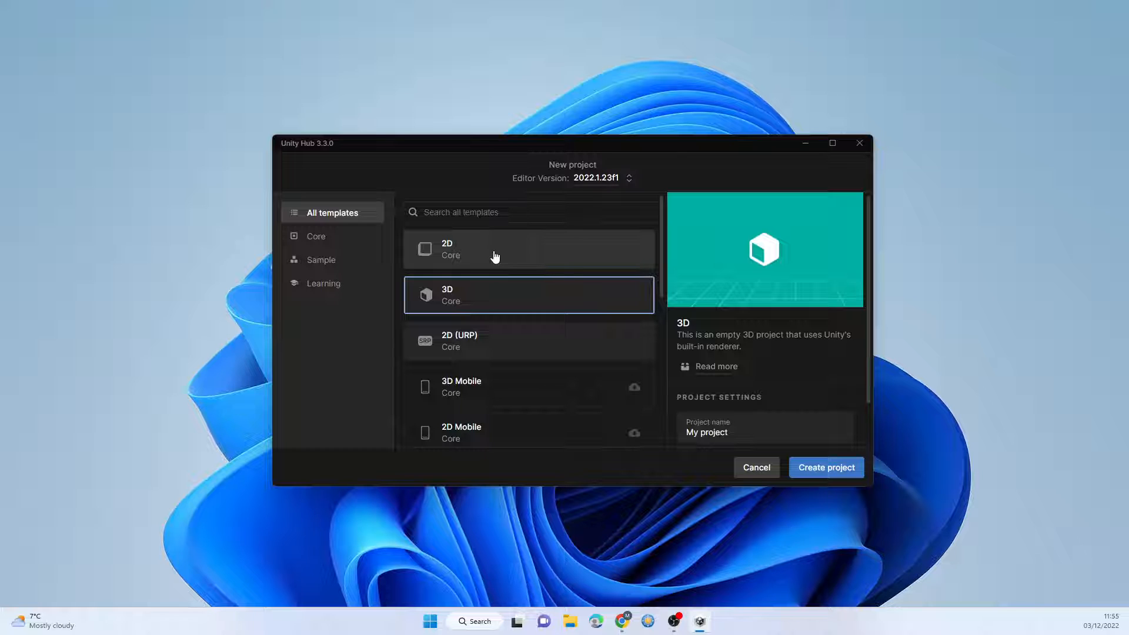
{"action": "left_click", "coordinate": [495, 256]}
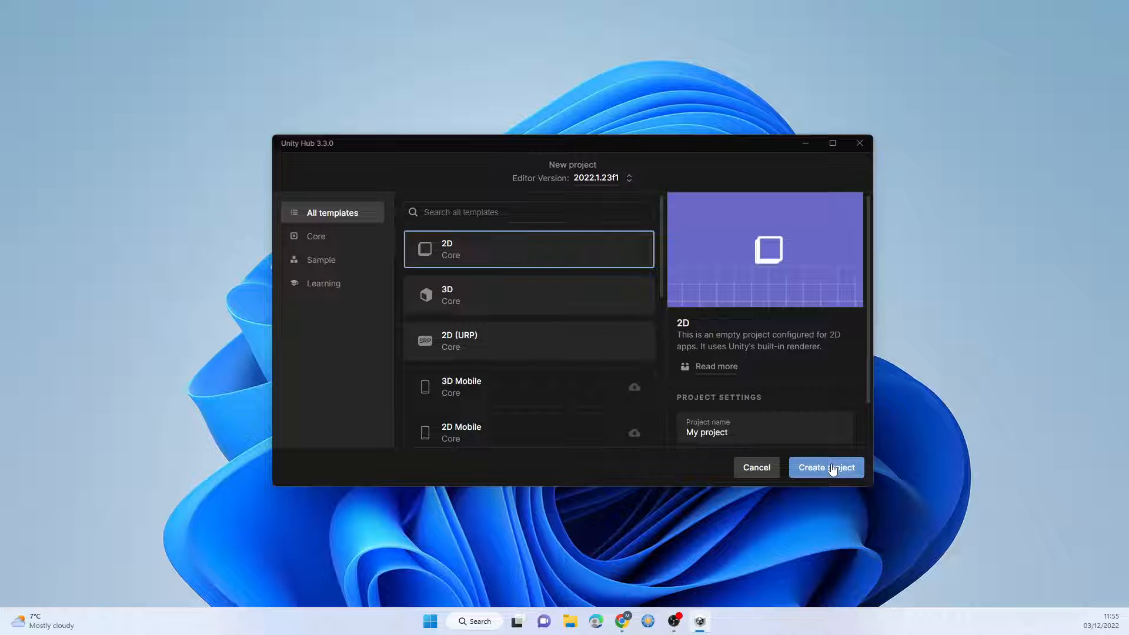
{"action": "left_click", "coordinate": [769, 435]}
{"action": "type", "text": "2D"}
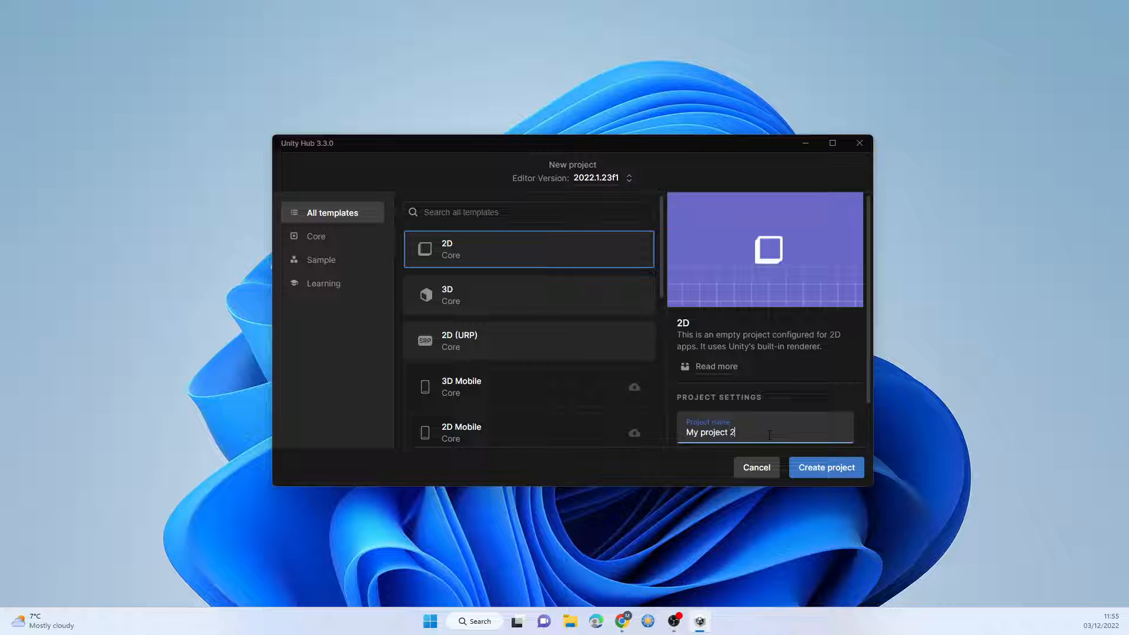
{"action": "left_click", "coordinate": [814, 469]}
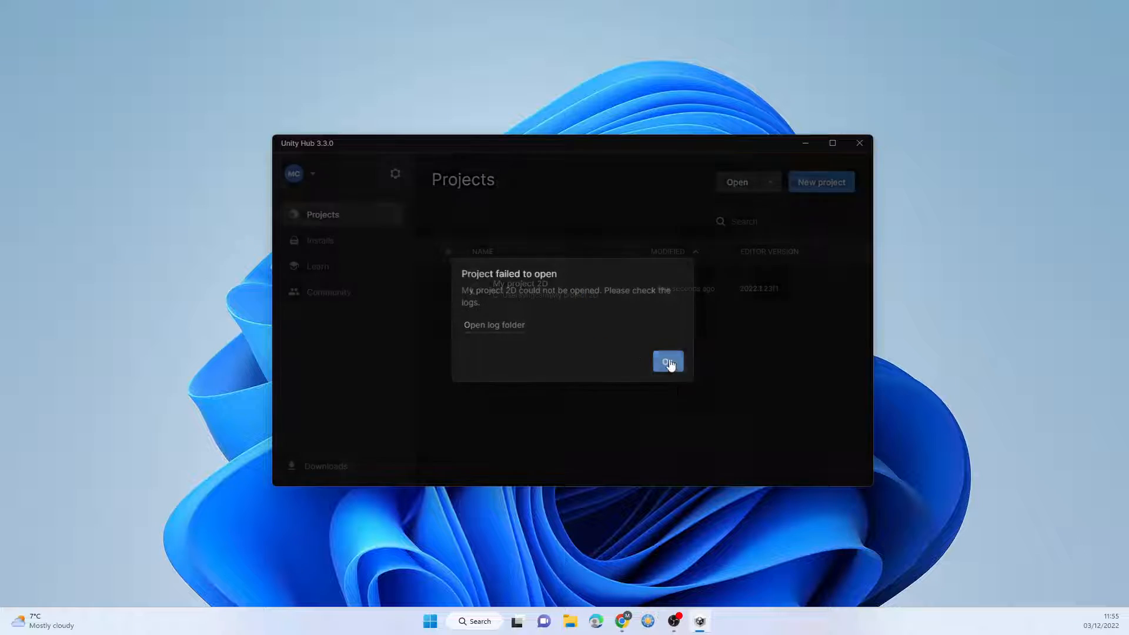
{"action": "left_click", "coordinate": [666, 361]}
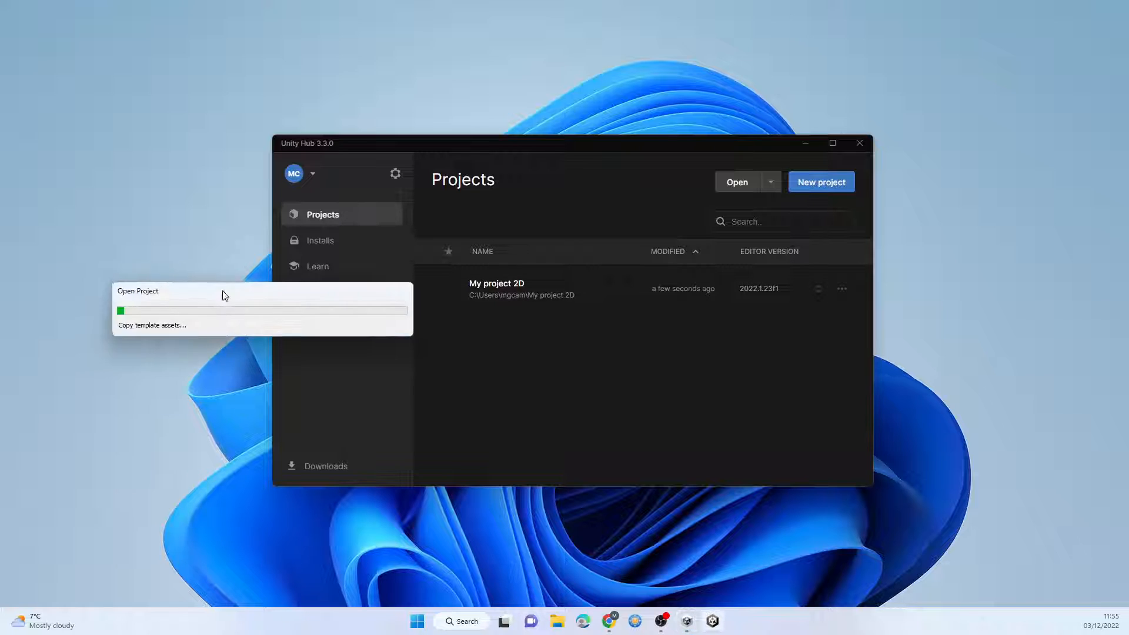
Step: Bring the Unity editor window to the front and test-play the empty sample scene
{"action": "left_click_drag", "start_coordinate": [224, 295], "coordinate": [521, 68]}
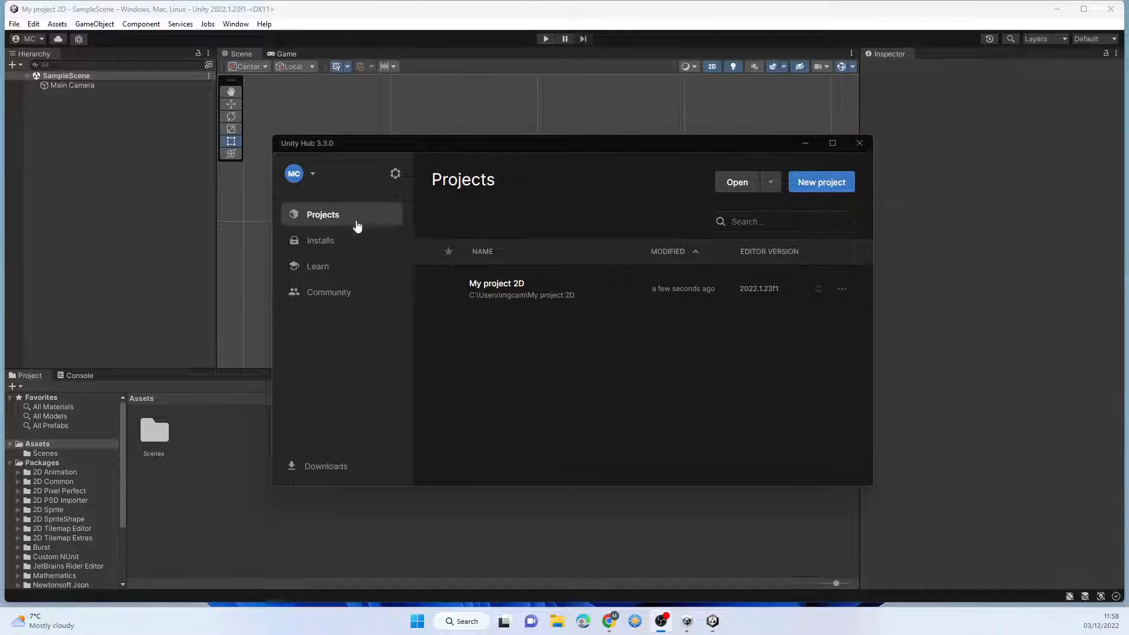
{"action": "left_click", "coordinate": [475, 90]}
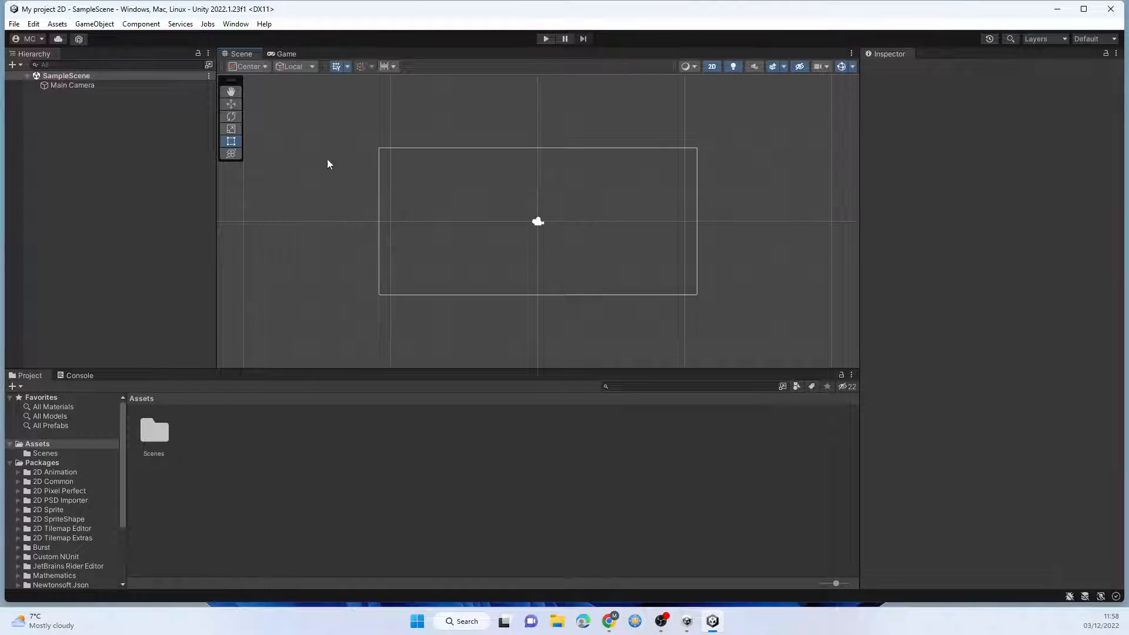
{"action": "left_click", "coordinate": [546, 39]}
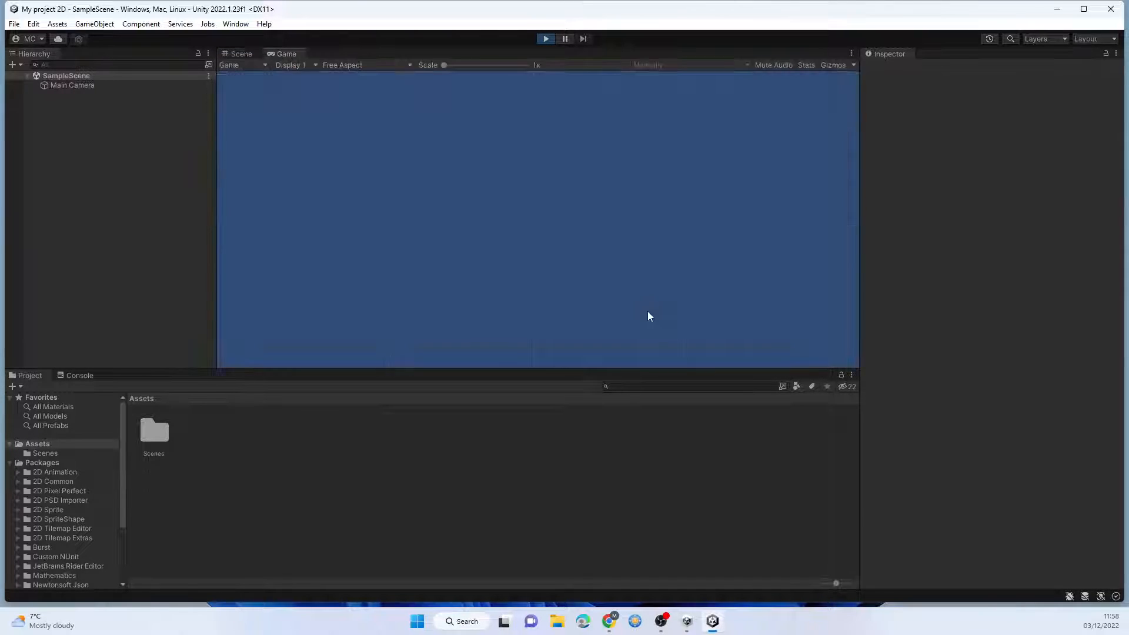
{"action": "left_click", "coordinate": [542, 43]}
Step: Add a 3D cube object to the sample scene
{"action": "left_click", "coordinate": [95, 23]}
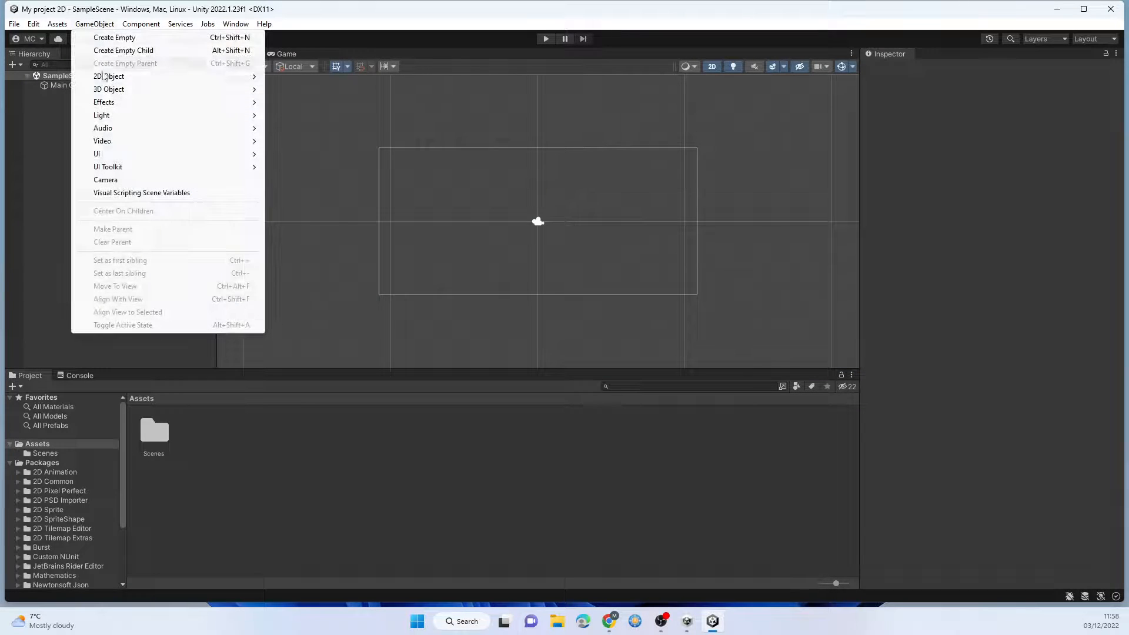
{"action": "mouse_move", "coordinate": [113, 90]}
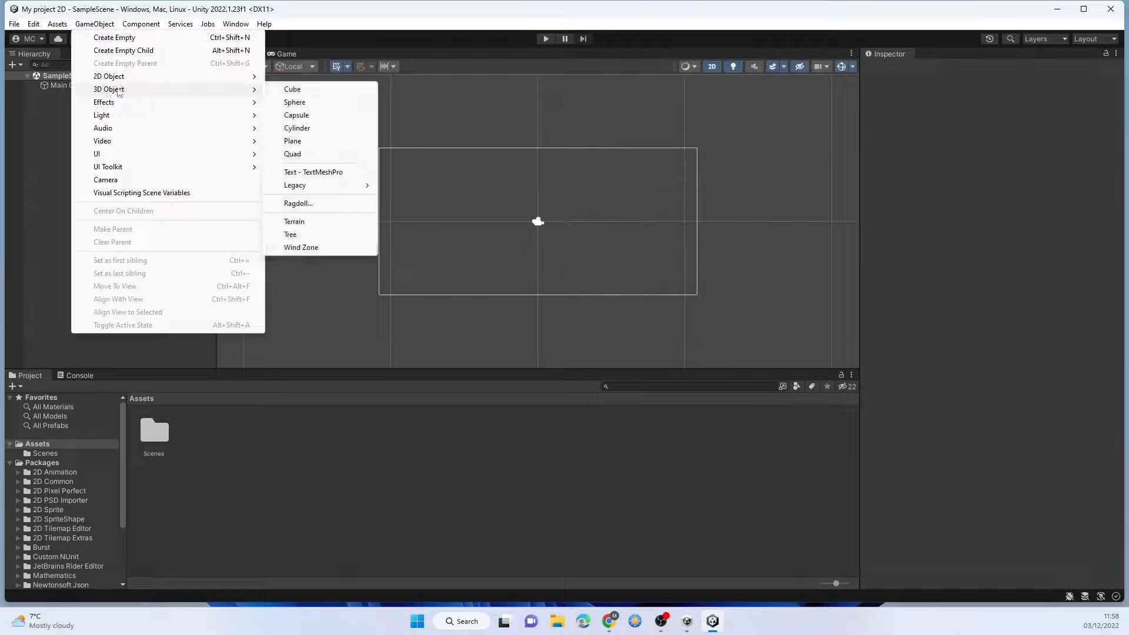
{"action": "left_click", "coordinate": [340, 91]}
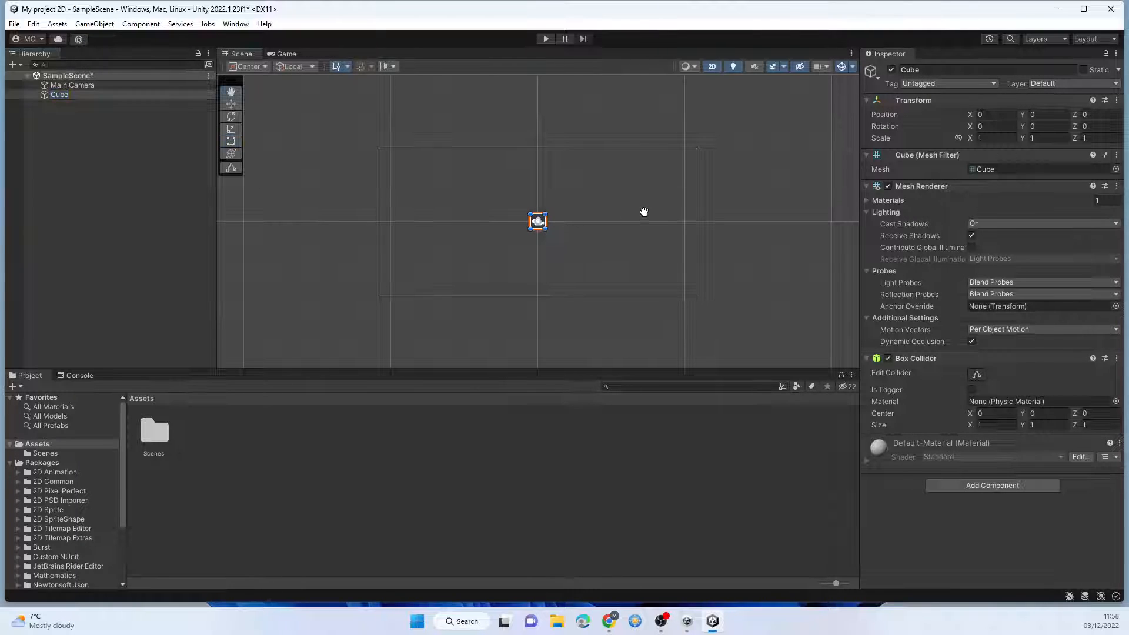
Step: Turn off 2D mode in the Scene view to see the cube and camera in perspective, and test-play the scene
{"action": "middle_click_drag", "start_coordinate": [645, 212], "coordinate": [572, 252]}
{"action": "scroll", "coordinate": [482, 266], "scroll_direction": "up", "scroll_amount": 3}
{"action": "left_click", "coordinate": [712, 66]}
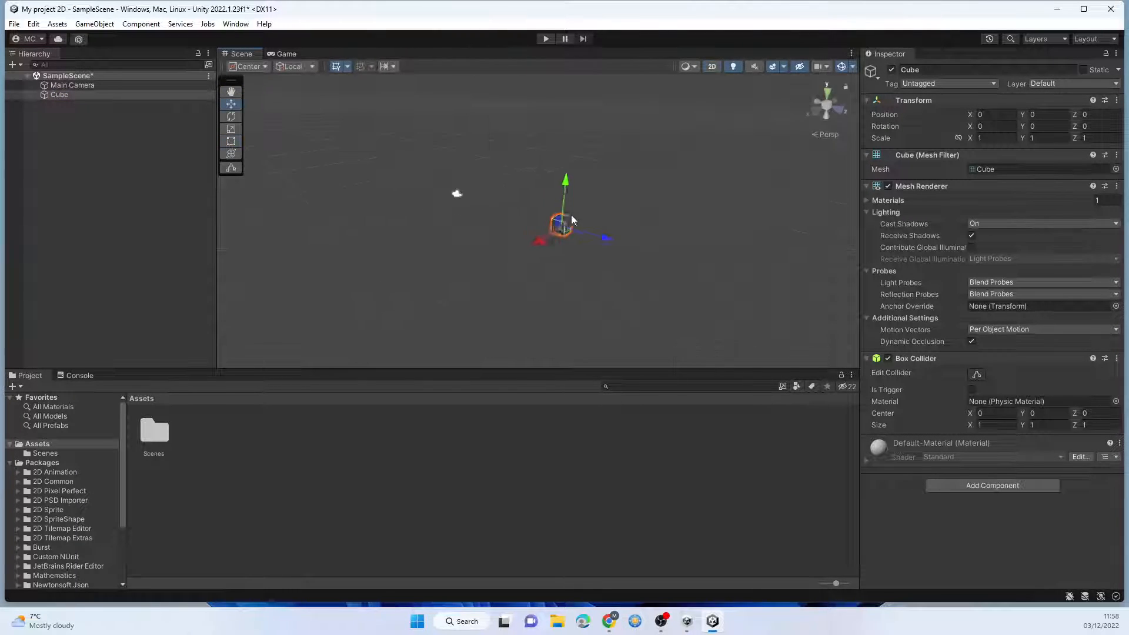
{"action": "left_click_drag", "start_coordinate": [511, 272], "coordinate": [671, 227], "text": "alt"}
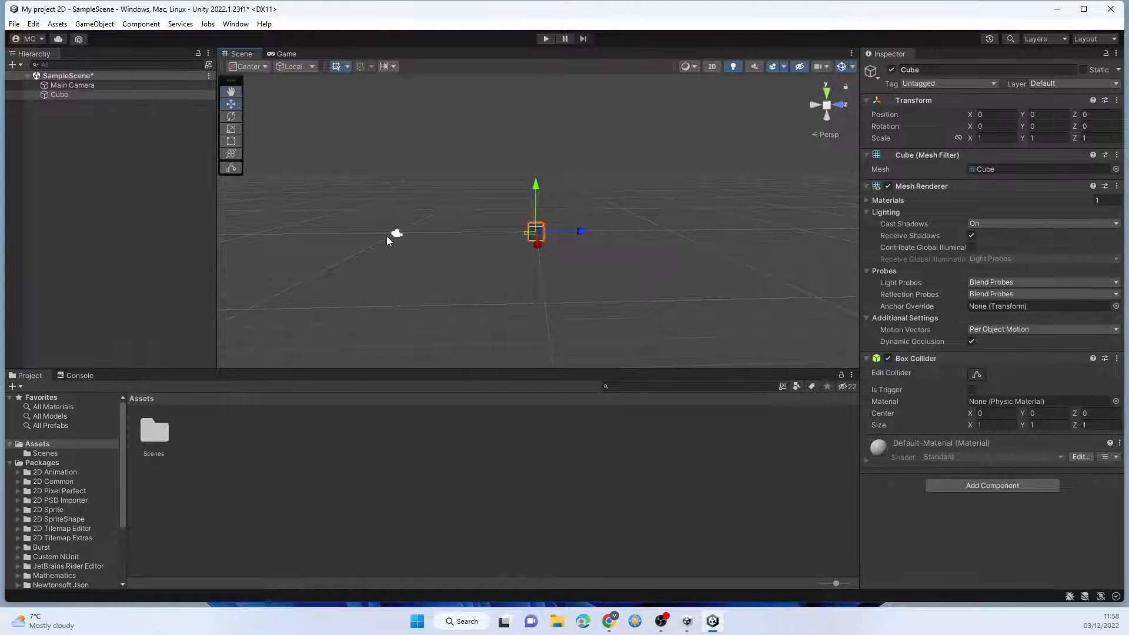
{"action": "left_click", "coordinate": [545, 38]}
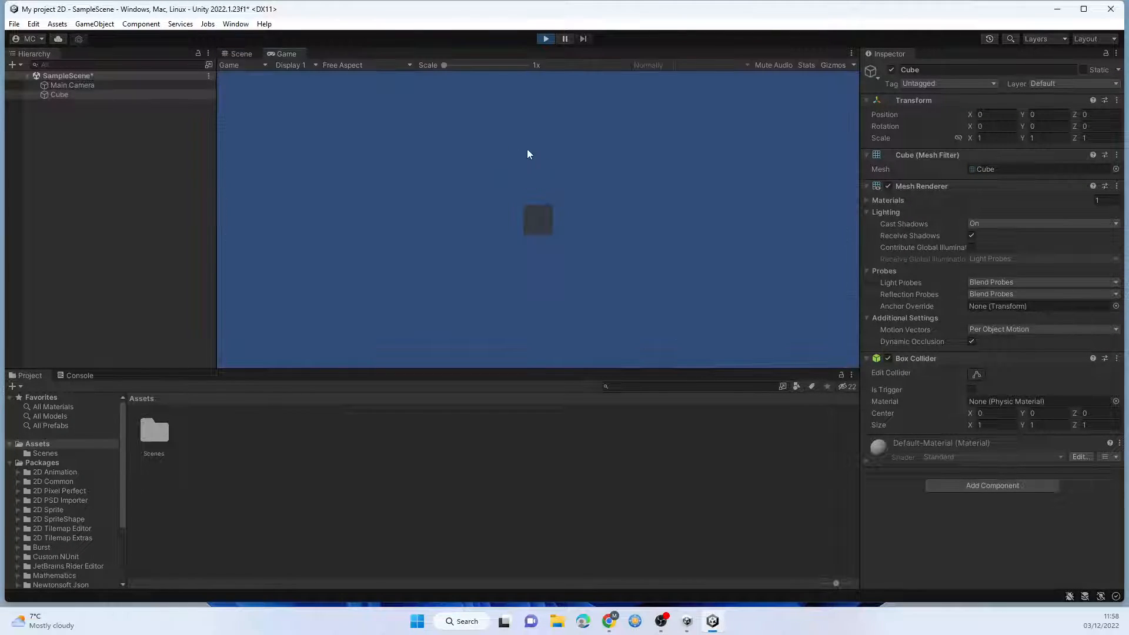
{"action": "left_click", "coordinate": [546, 39]}
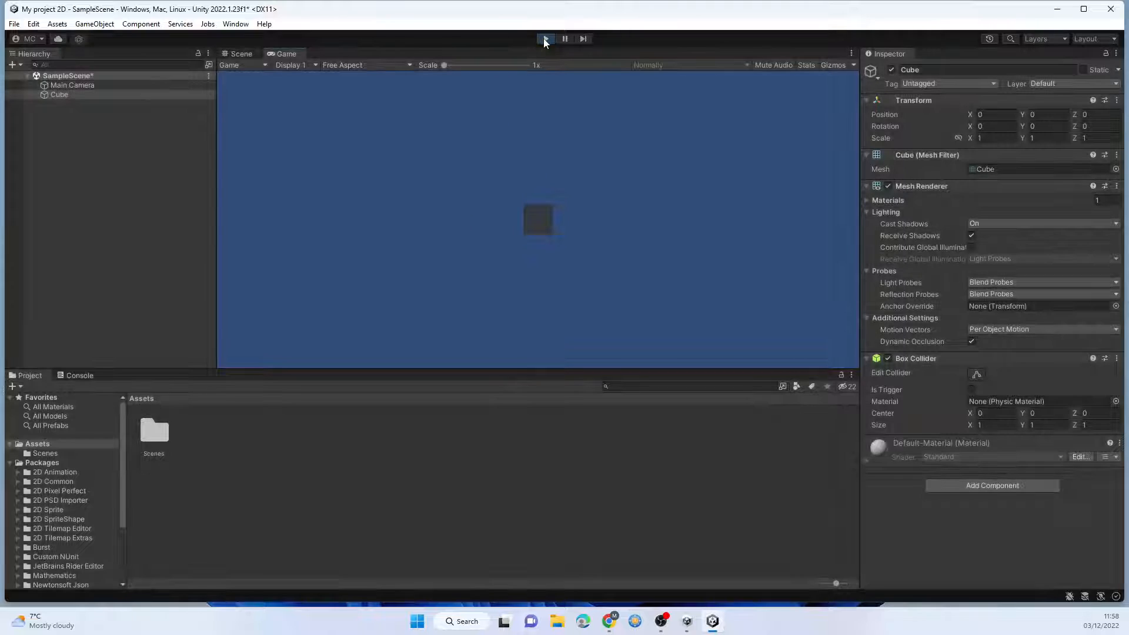
Step: Move the cube along the X axis to about 5.76 and run the scene
{"action": "left_click_drag", "start_coordinate": [541, 243], "coordinate": [542, 267]}
{"action": "left_click", "coordinate": [545, 39]}
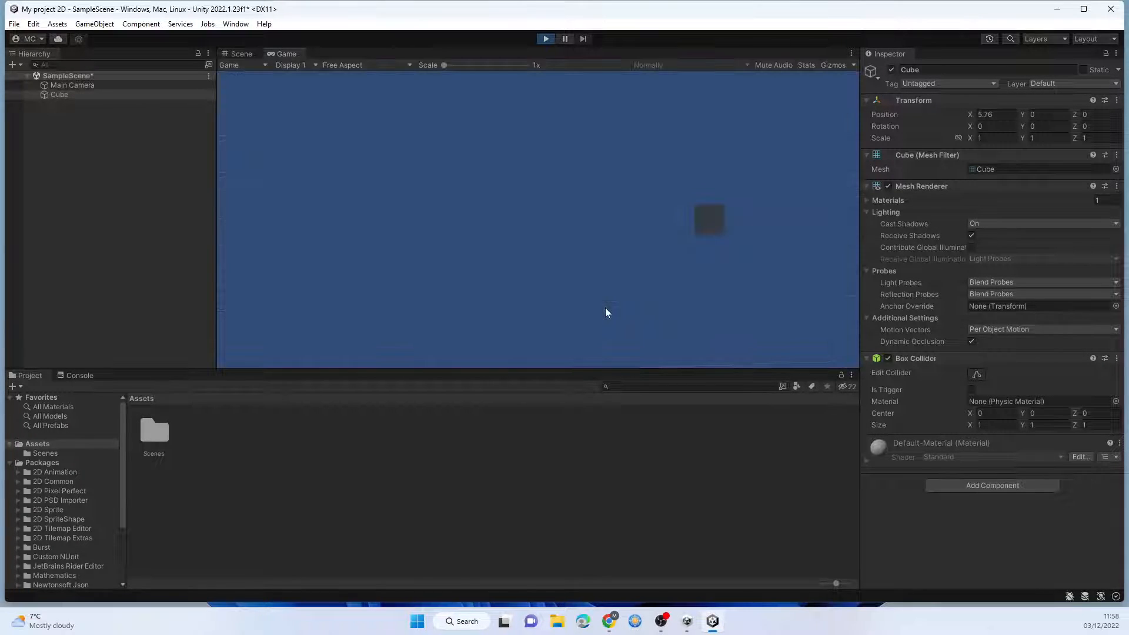
{"action": "left_click", "coordinate": [546, 40]}
{"action": "key", "text": "ctrl+p"}
Step: Rotate the cube to about -3.25 on the Y axis during play mode, and stop the scene
{"action": "left_click_drag", "start_coordinate": [1025, 125], "coordinate": [972, 245]}
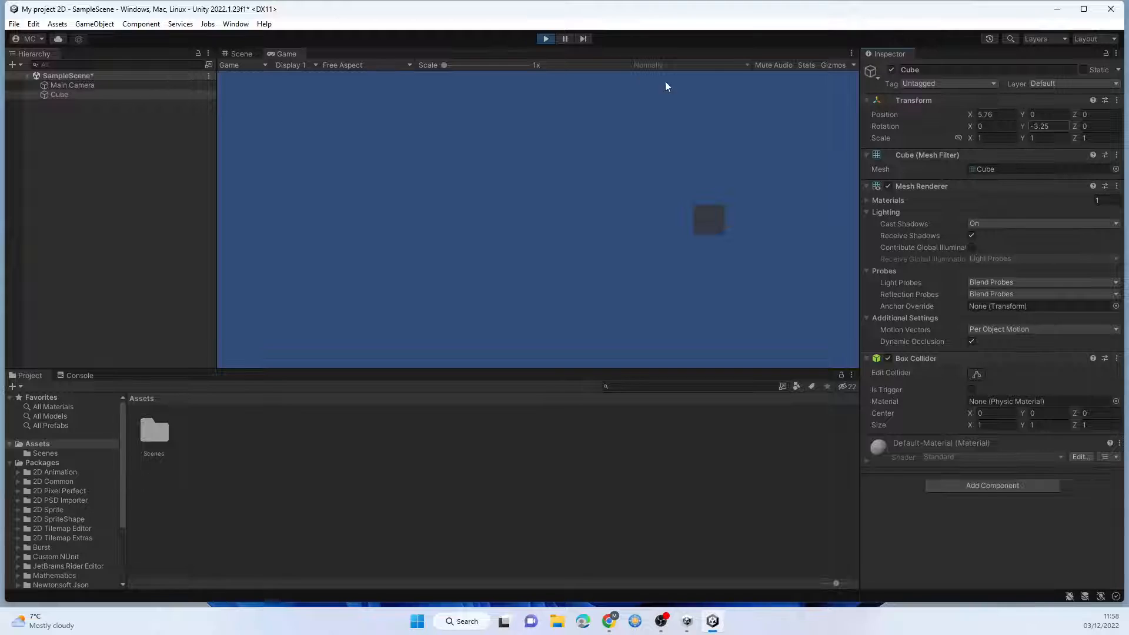
{"action": "left_click", "coordinate": [546, 39]}
{"action": "left_click", "coordinate": [94, 126]}
Step: Add a directional light to the scene
{"action": "left_click", "coordinate": [94, 23]}
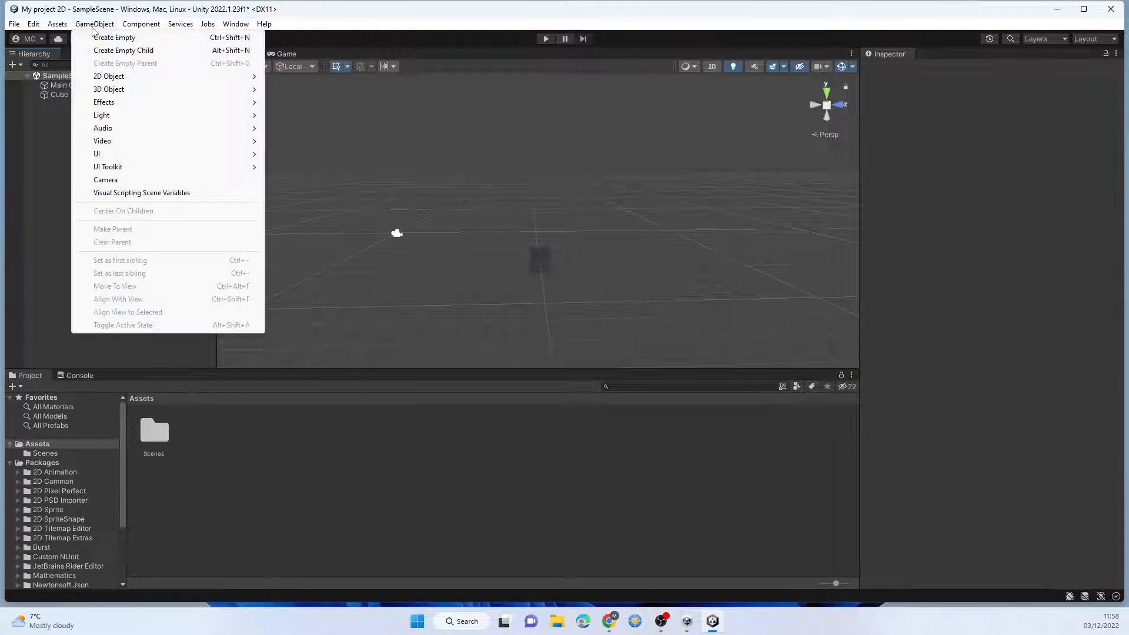
{"action": "mouse_move", "coordinate": [126, 115]}
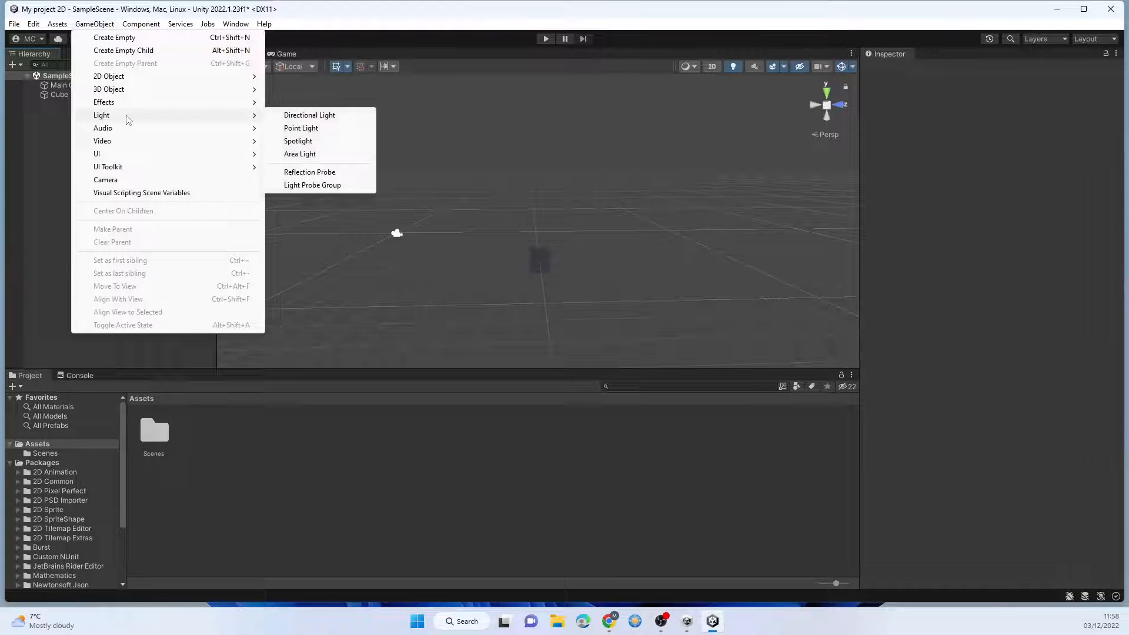
{"action": "left_click", "coordinate": [329, 115]}
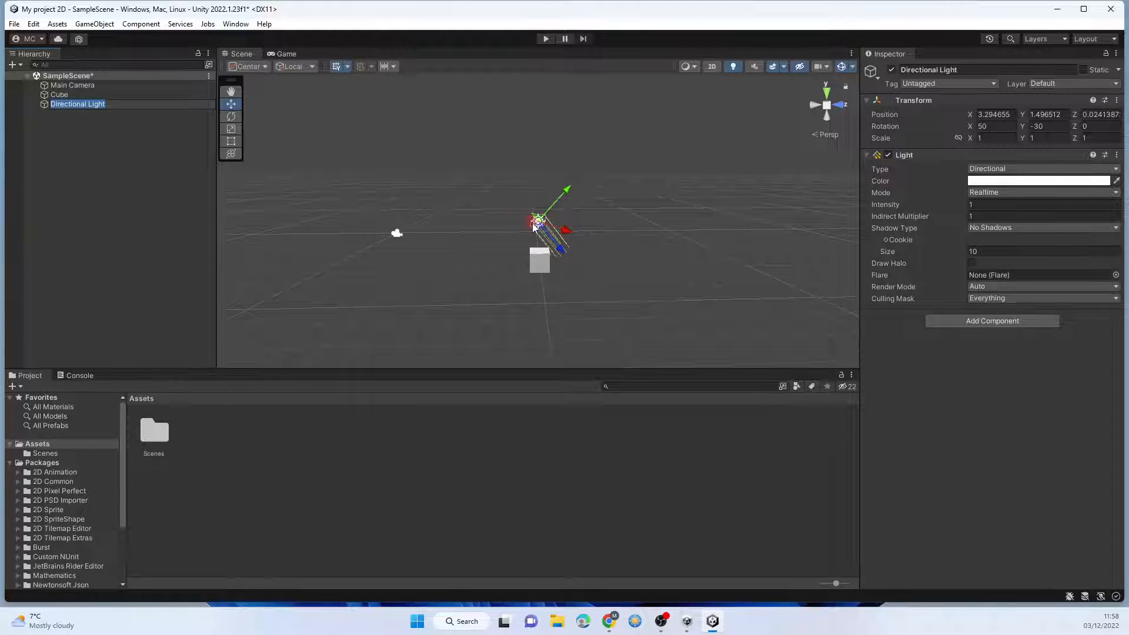
Step: Play the lit scene, rotate the cube to about -67.09 on the X axis, and stop playing
{"action": "left_click", "coordinate": [545, 39]}
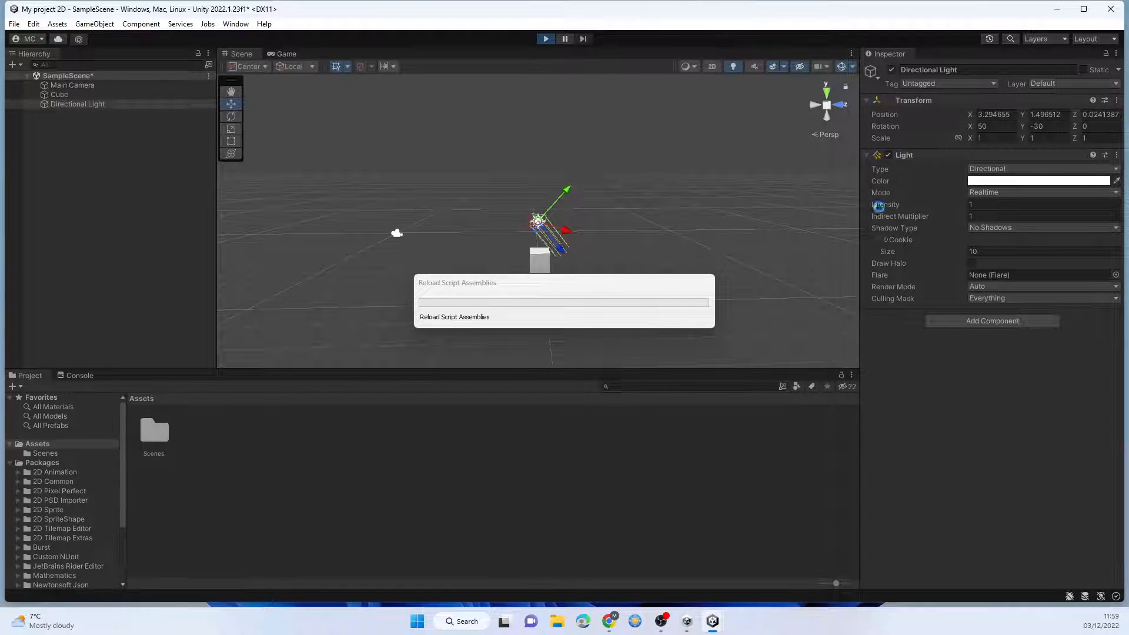
{"action": "left_click", "coordinate": [64, 94]}
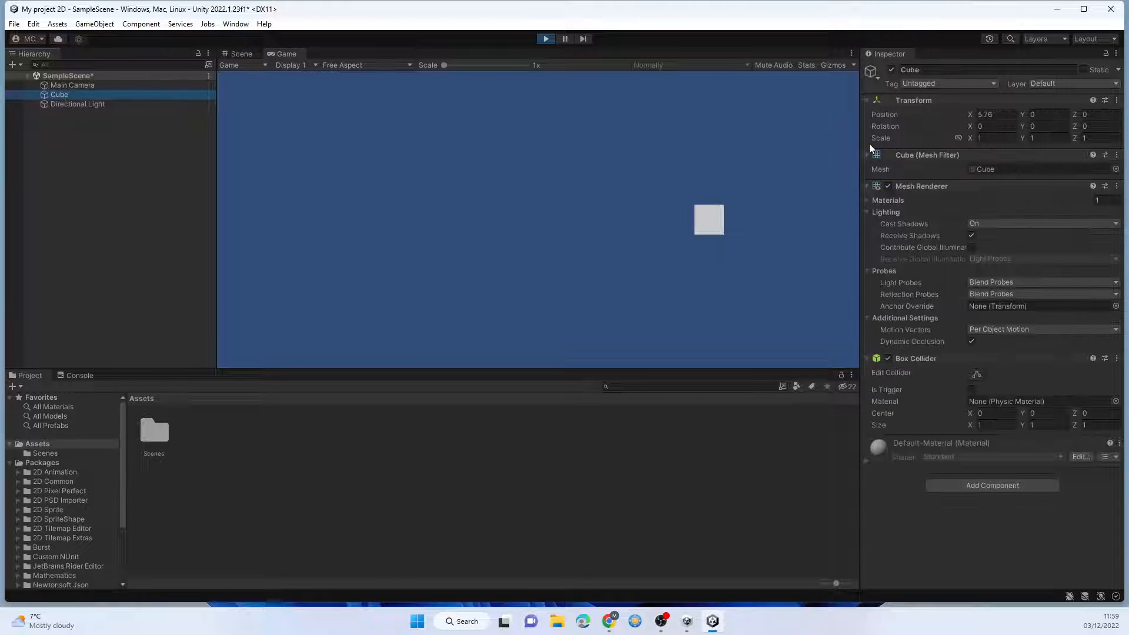
{"action": "left_click_drag", "start_coordinate": [973, 127], "coordinate": [766, 468]}
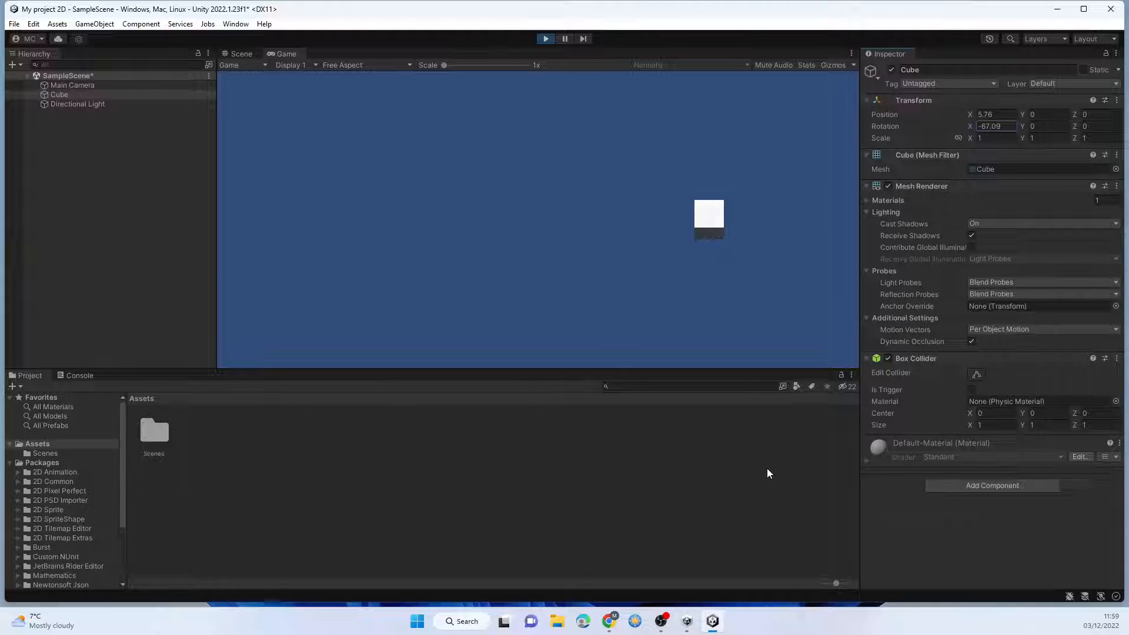
{"action": "left_click", "coordinate": [545, 39]}
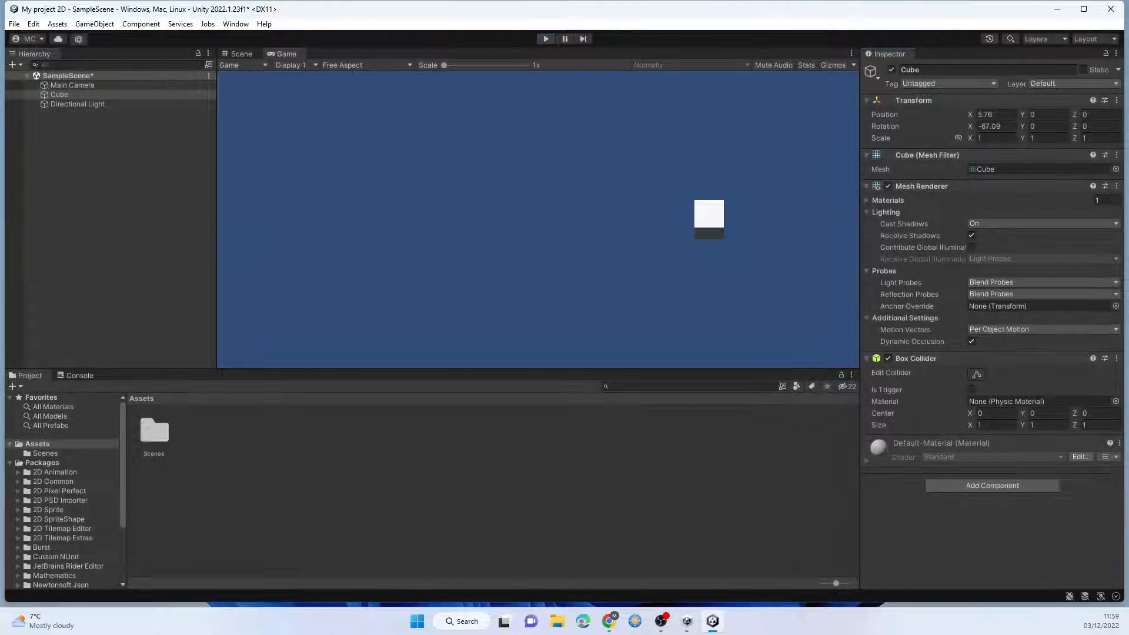
Step: Examine the projection options of the Main Camera without changing them
{"action": "left_click", "coordinate": [197, 87]}
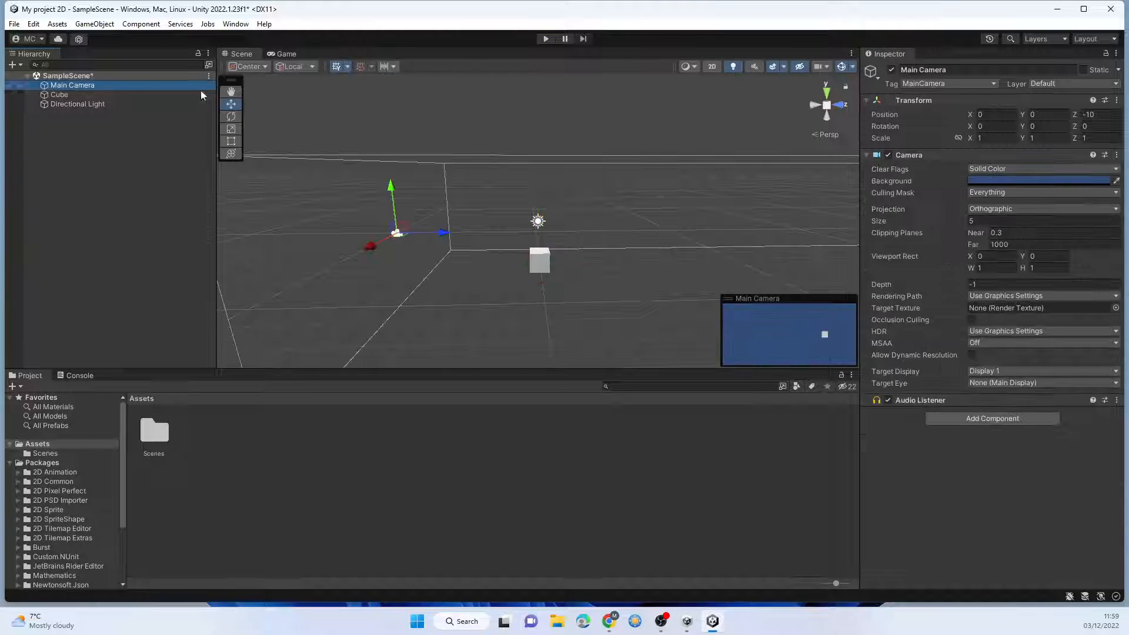
{"action": "left_click", "coordinate": [1006, 209]}
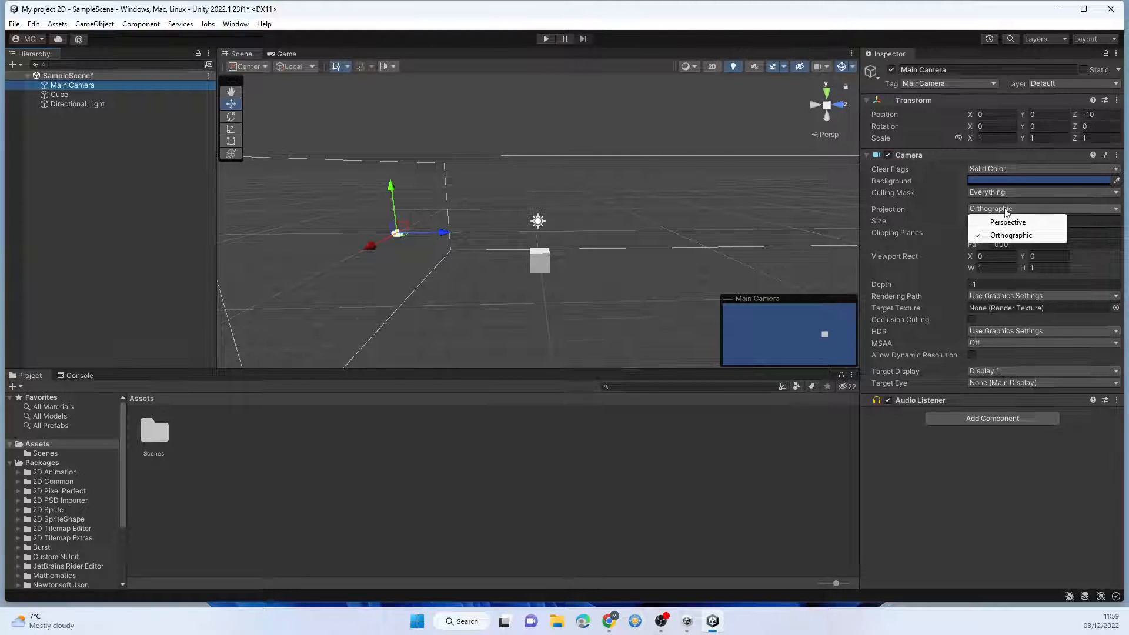
{"action": "left_click", "coordinate": [90, 111]}
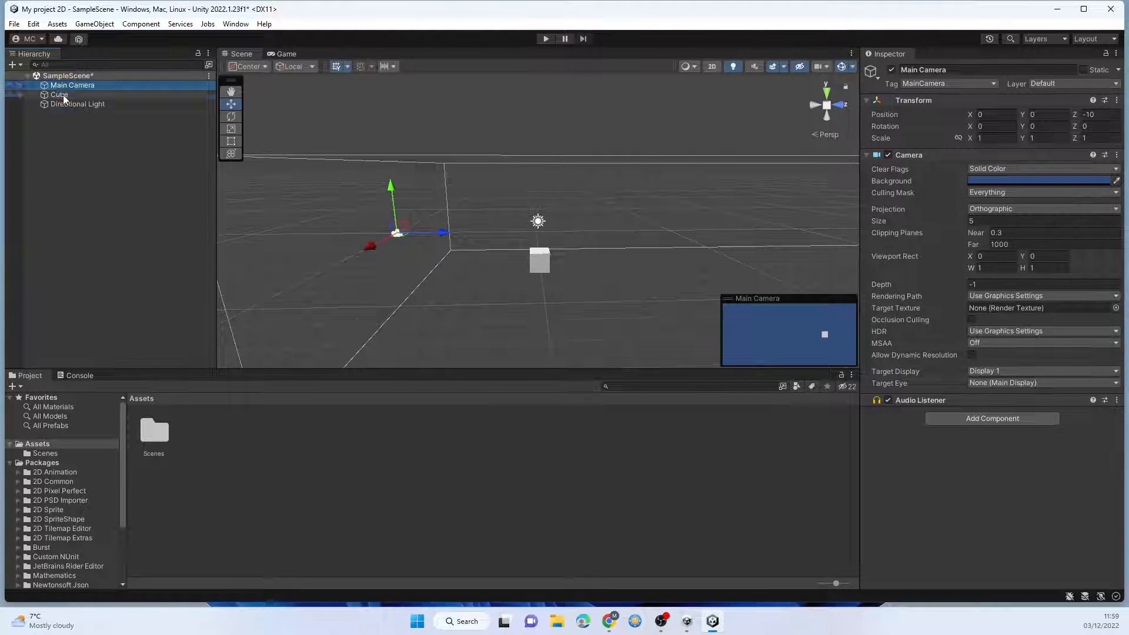
Step: Duplicate the cube and move the copy along the X axis to about -5.36
{"action": "double_click", "coordinate": [62, 94]}
{"action": "key", "text": "ctrl+d"}
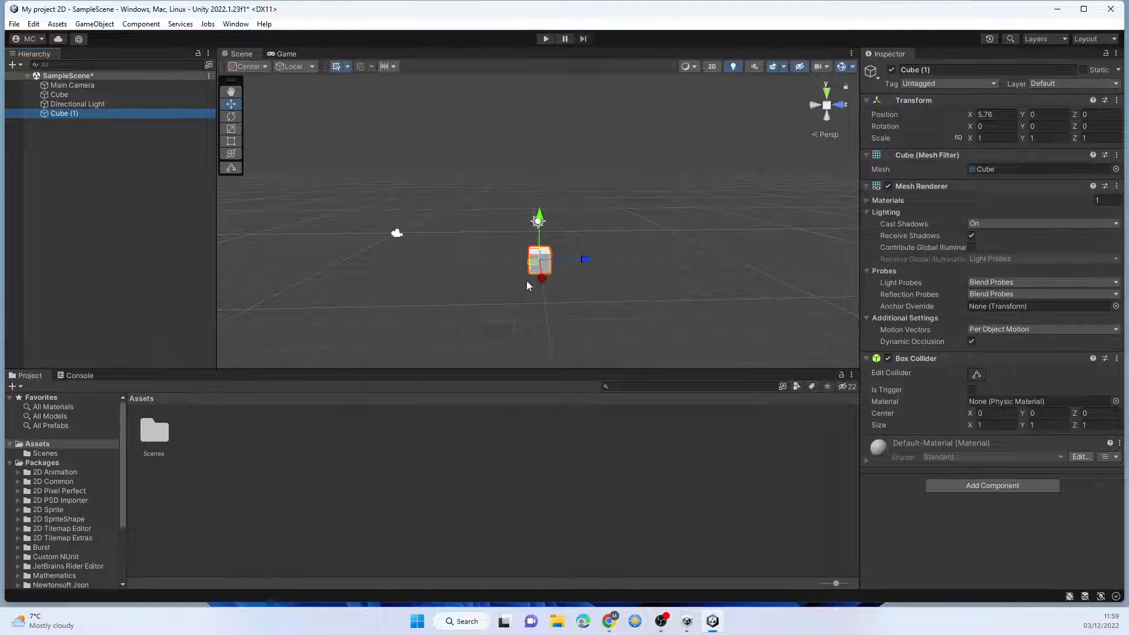
{"action": "left_click_drag", "start_coordinate": [476, 280], "coordinate": [688, 268], "text": "alt"}
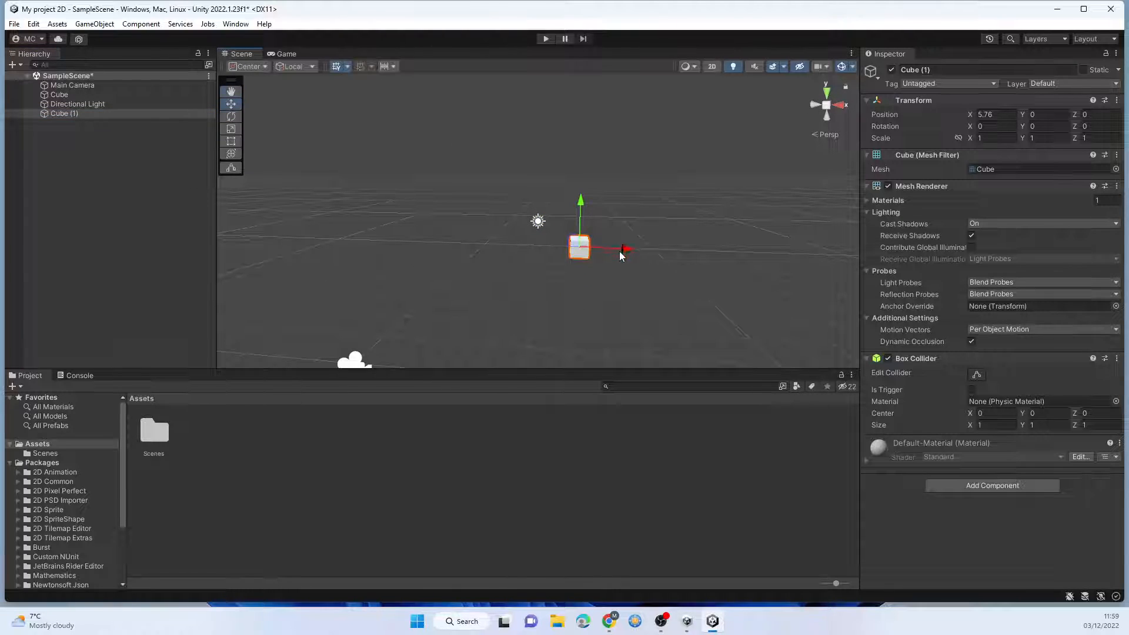
{"action": "left_click_drag", "start_coordinate": [624, 248], "coordinate": [437, 244]}
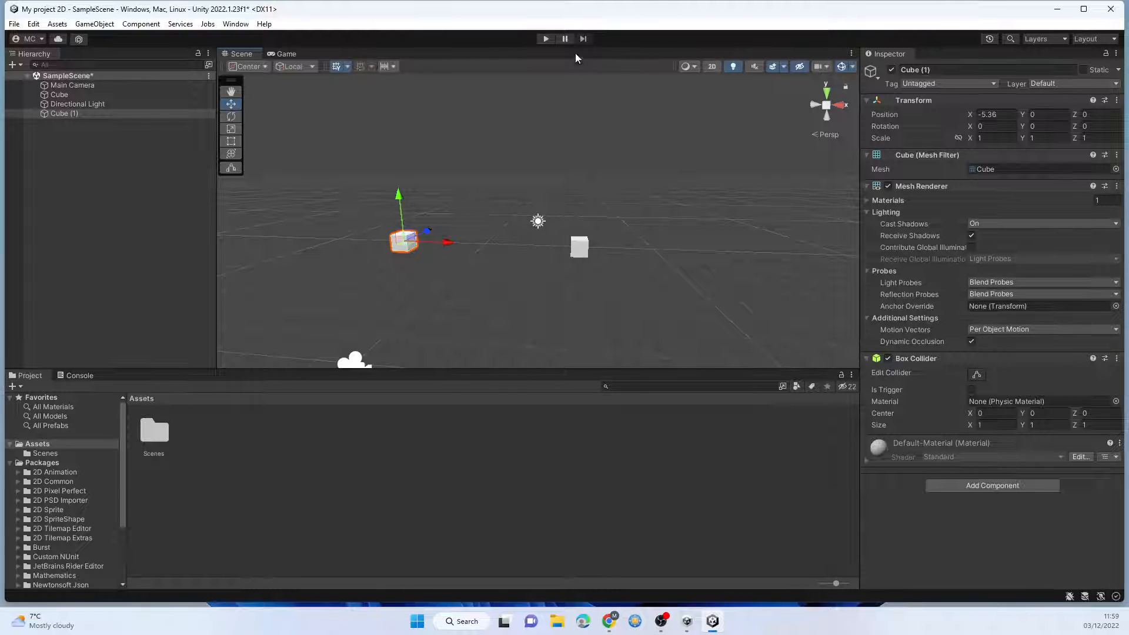
Step: Play the scene and switch the Main Camera's projection to Perspective and back to Orthographic to compare both cubes
{"action": "left_click", "coordinate": [546, 39]}
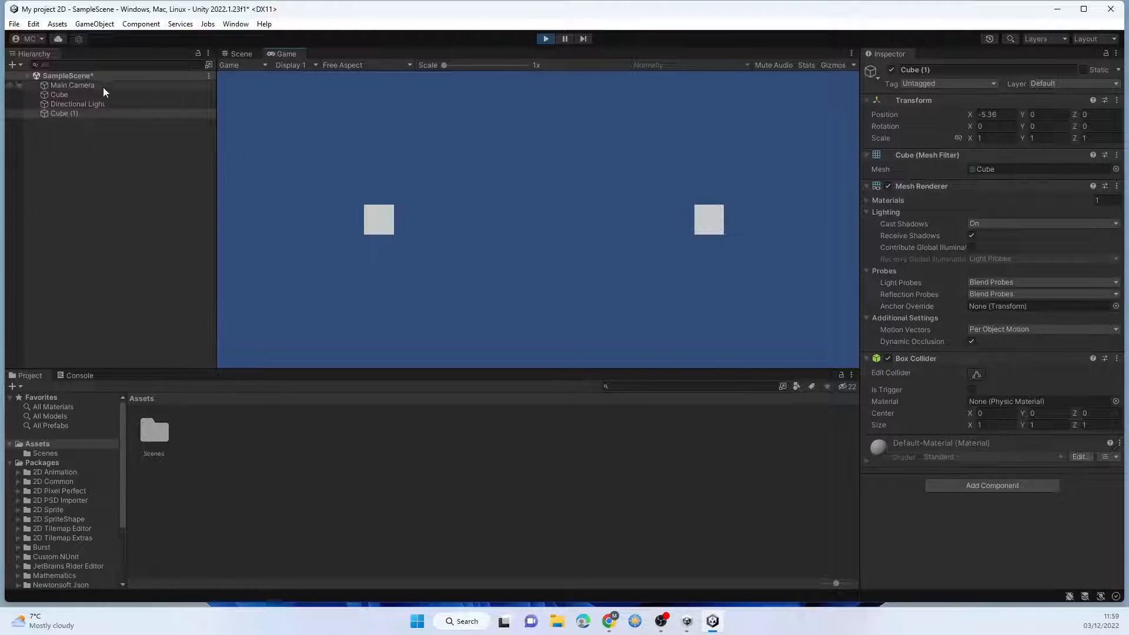
{"action": "left_click", "coordinate": [76, 87]}
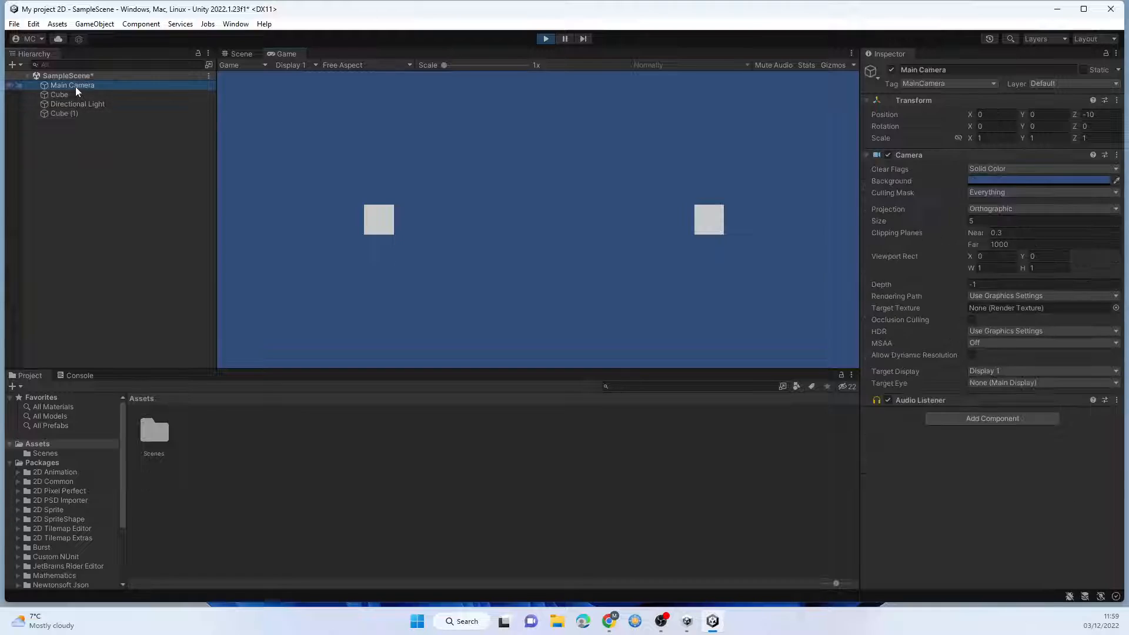
{"action": "left_click", "coordinate": [989, 208]}
{"action": "left_click", "coordinate": [986, 221]}
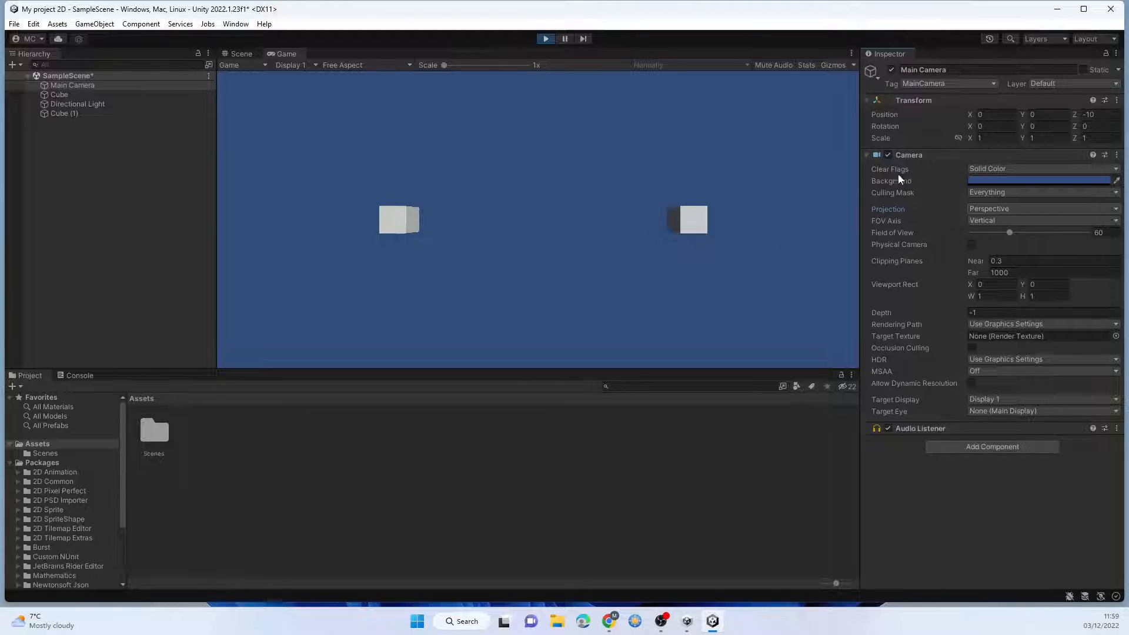
{"action": "left_click", "coordinate": [1003, 211]}
{"action": "left_click", "coordinate": [1003, 234]}
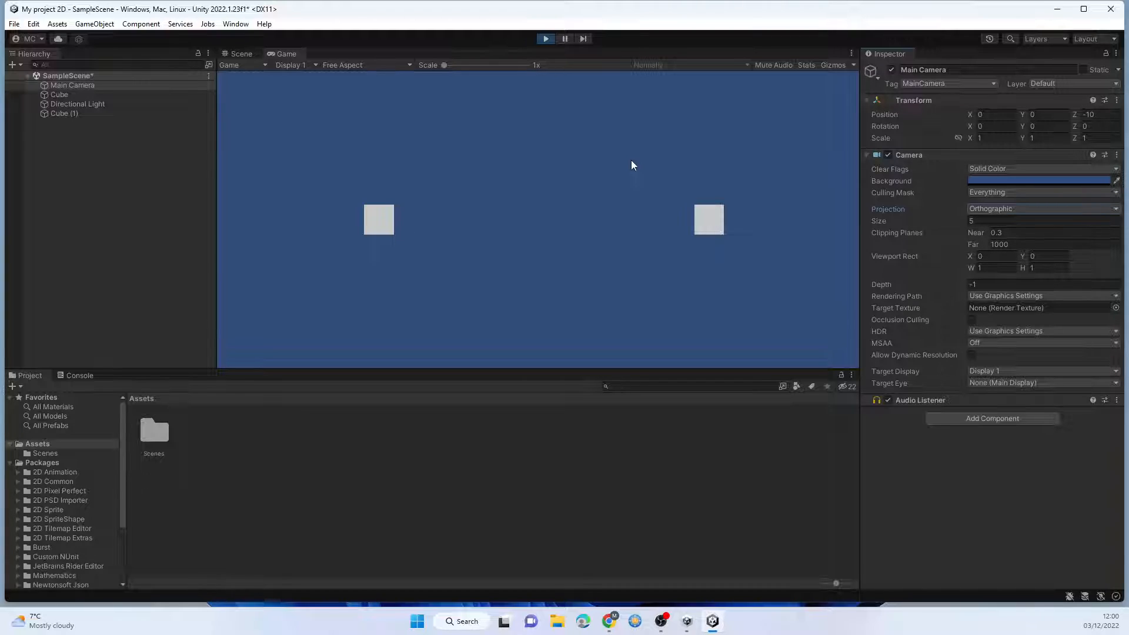
Step: Switch the Main Camera's projection to Perspective during play, compare the two cubes, and stop playing
{"action": "left_click", "coordinate": [1003, 210]}
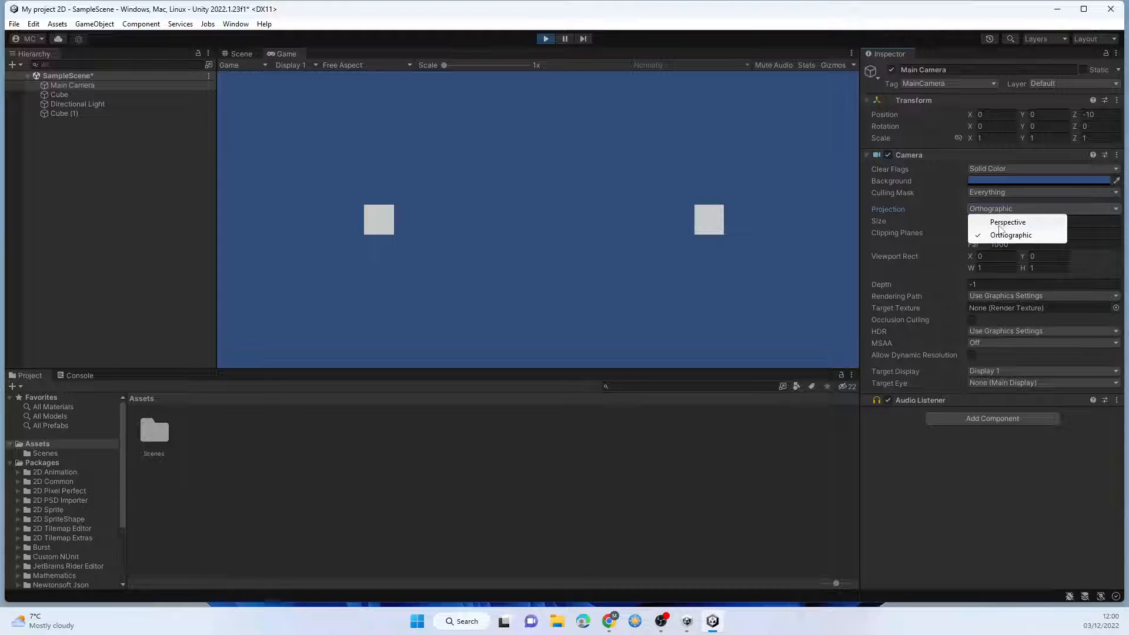
{"action": "left_click", "coordinate": [1044, 230]}
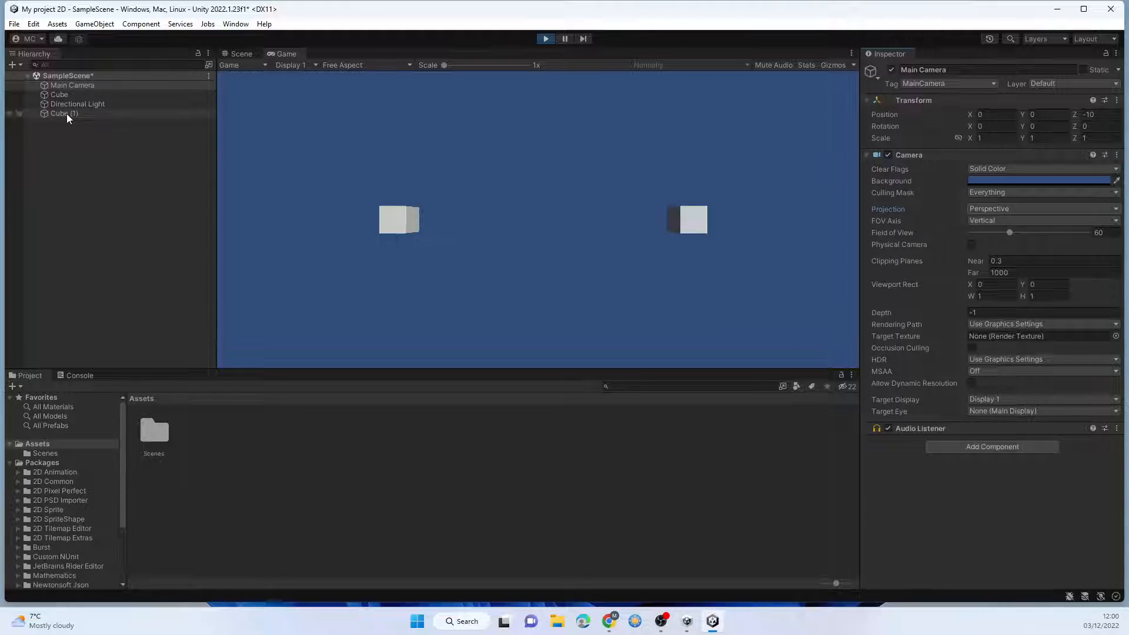
{"action": "left_click", "coordinate": [545, 39]}
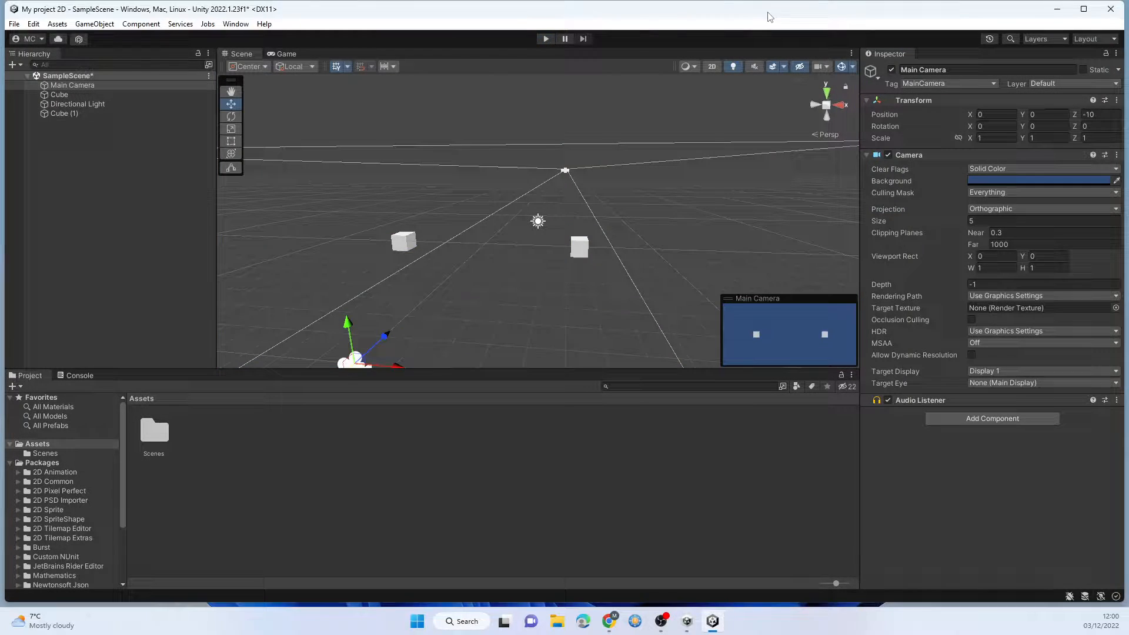
Step: Close the 2D project
{"action": "left_click", "coordinate": [1111, 9]}
{"action": "left_click", "coordinate": [598, 330]}
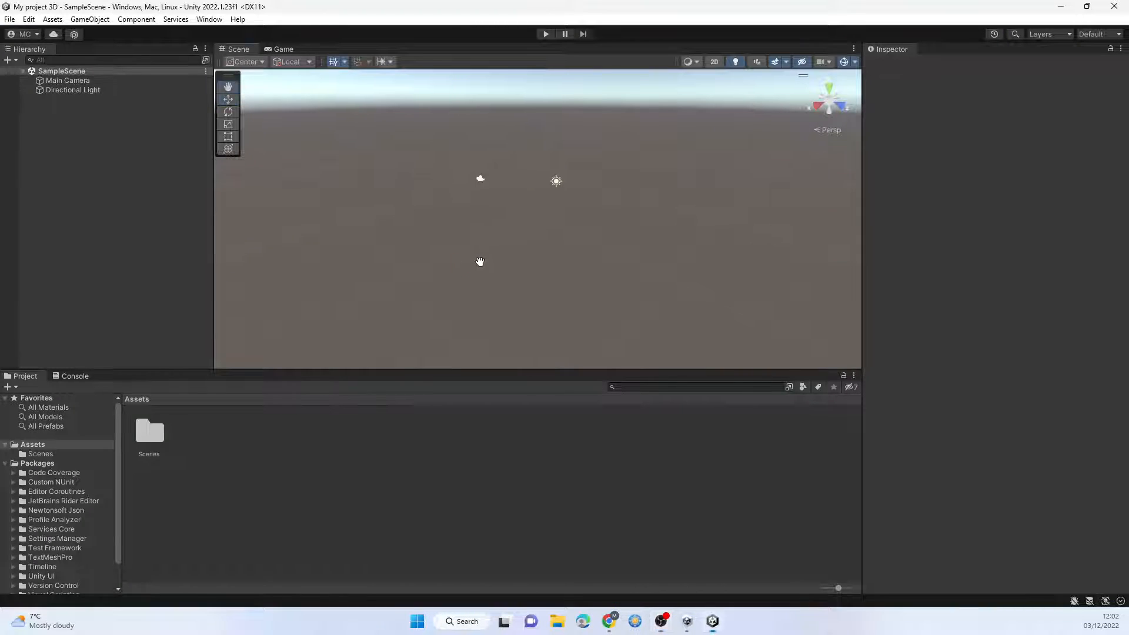
Step: Play the sample scene of My project 3D, examine the Main Camera and Directional Light settings, and stop playing
{"action": "left_click", "coordinate": [542, 35]}
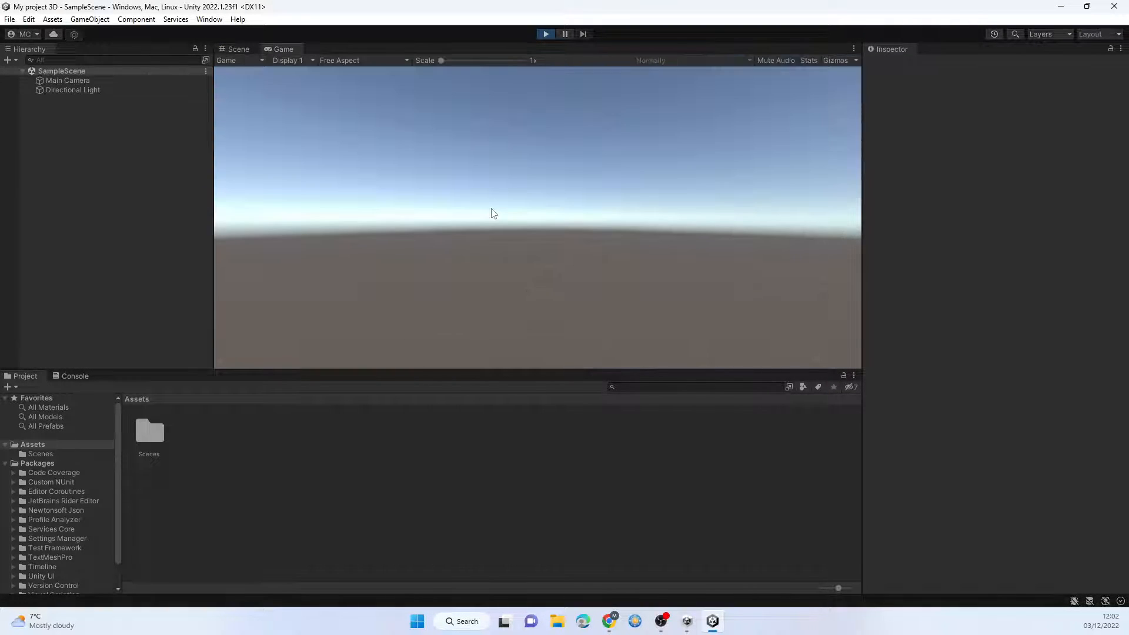
{"action": "left_click", "coordinate": [50, 80]}
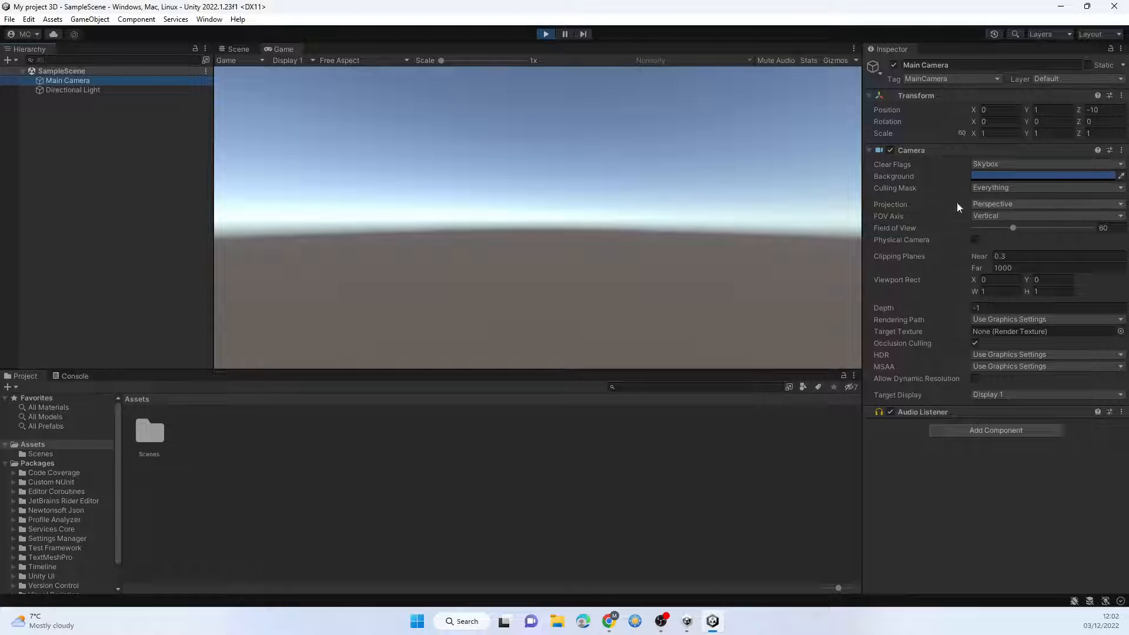
{"action": "left_click", "coordinate": [89, 90]}
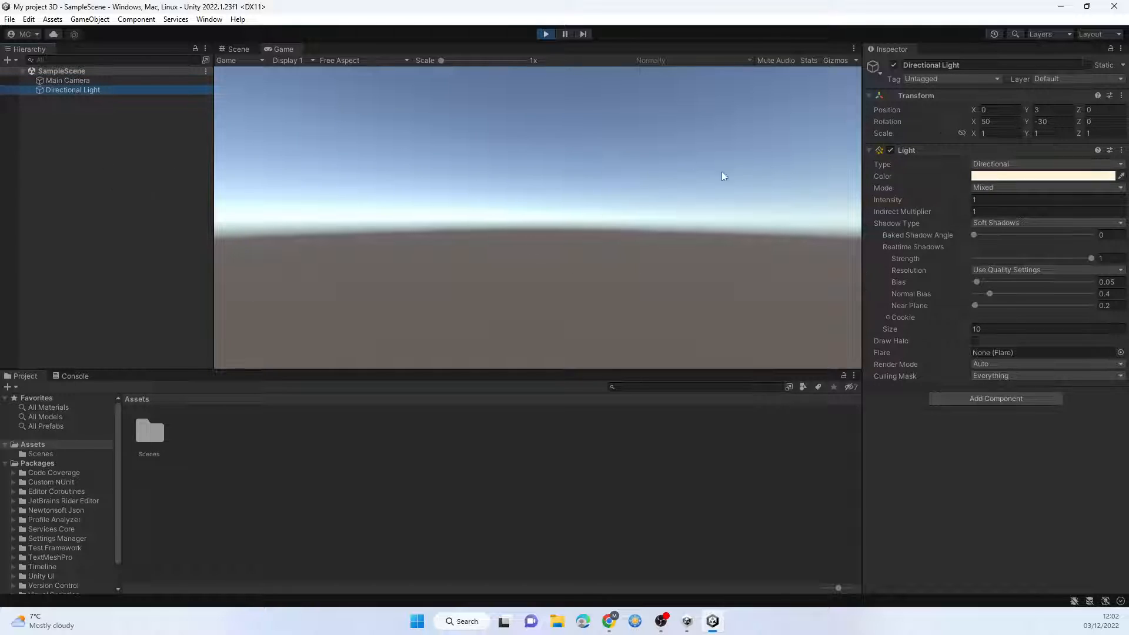
{"action": "left_click", "coordinate": [546, 34]}
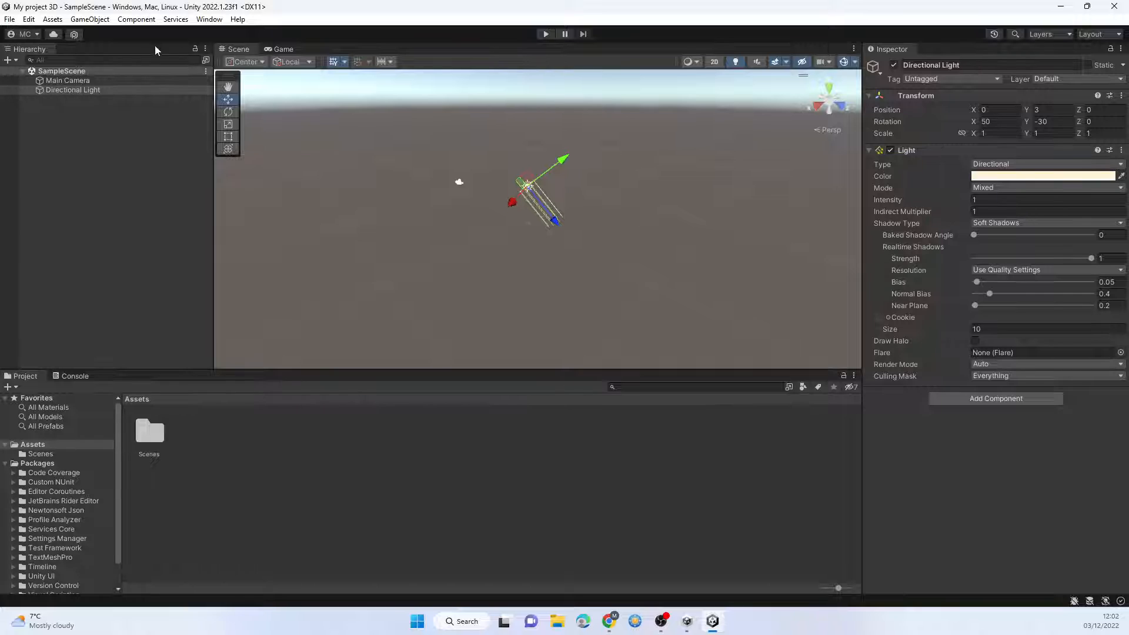
Step: Add a 3D Plane object to the scene
{"action": "left_click", "coordinate": [100, 19]}
{"action": "mouse_move", "coordinate": [103, 68]}
{"action": "left_click", "coordinate": [294, 122]}
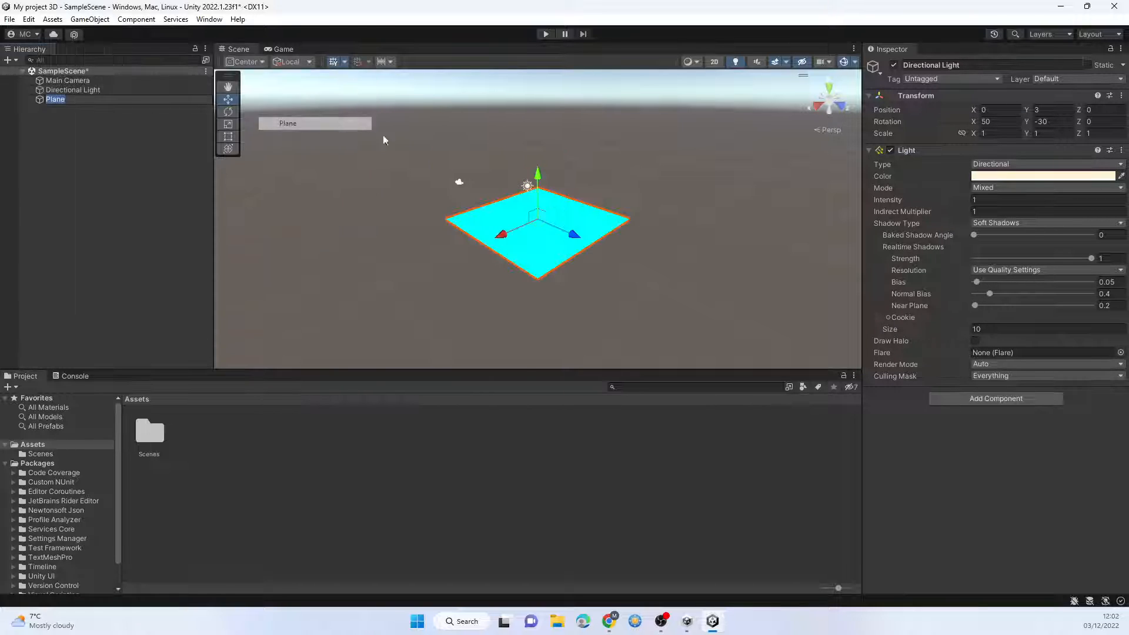
Step: Set the plane's scale to 100 on X and 100 on Z, with Y at 1
{"action": "left_click", "coordinate": [992, 133]}
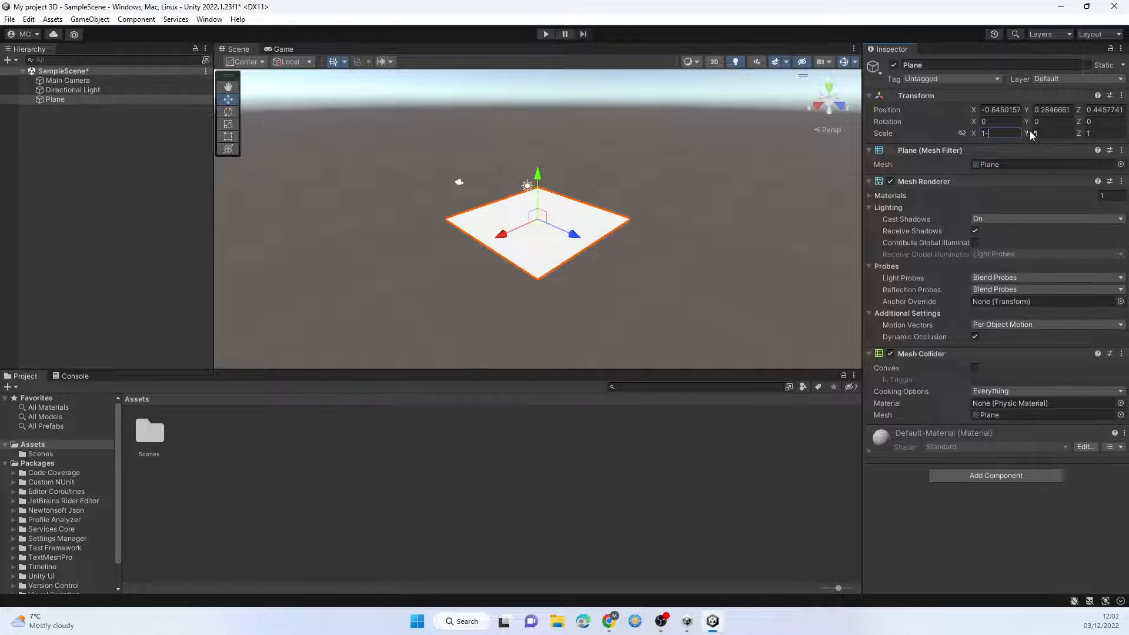
{"action": "key", "text": "BackSpace"}
{"action": "key", "text": "BackSpace"}
{"action": "type", "text": "1001"}
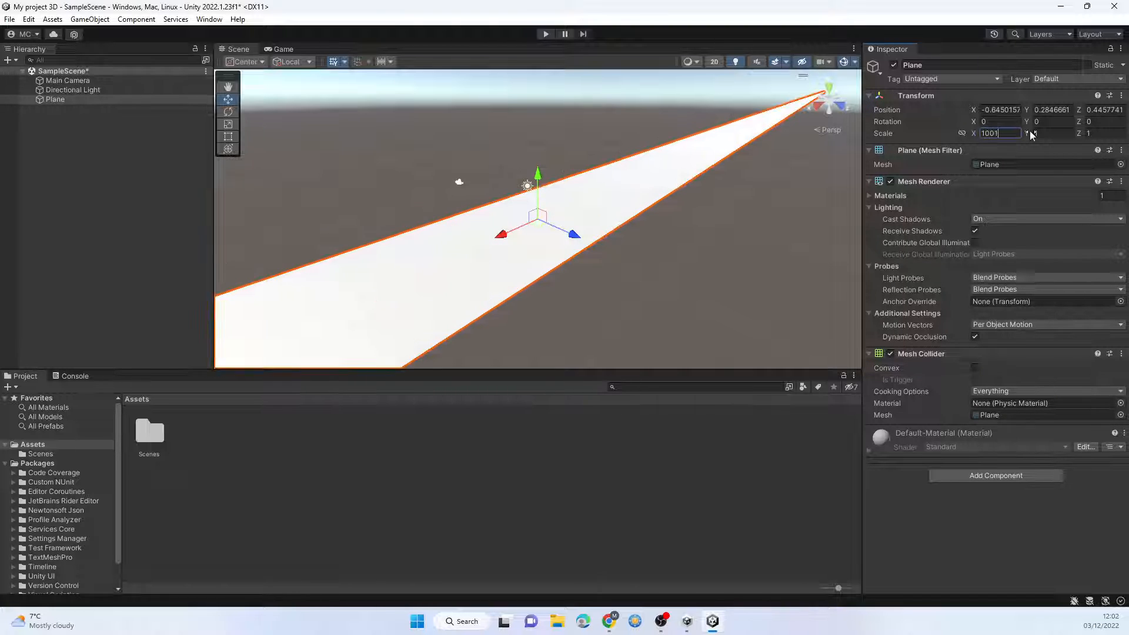
{"action": "key", "text": "BackSpace"}
{"action": "left_click", "coordinate": [1062, 133]}
{"action": "type", "text": "00"}
{"action": "left_click", "coordinate": [1100, 134]}
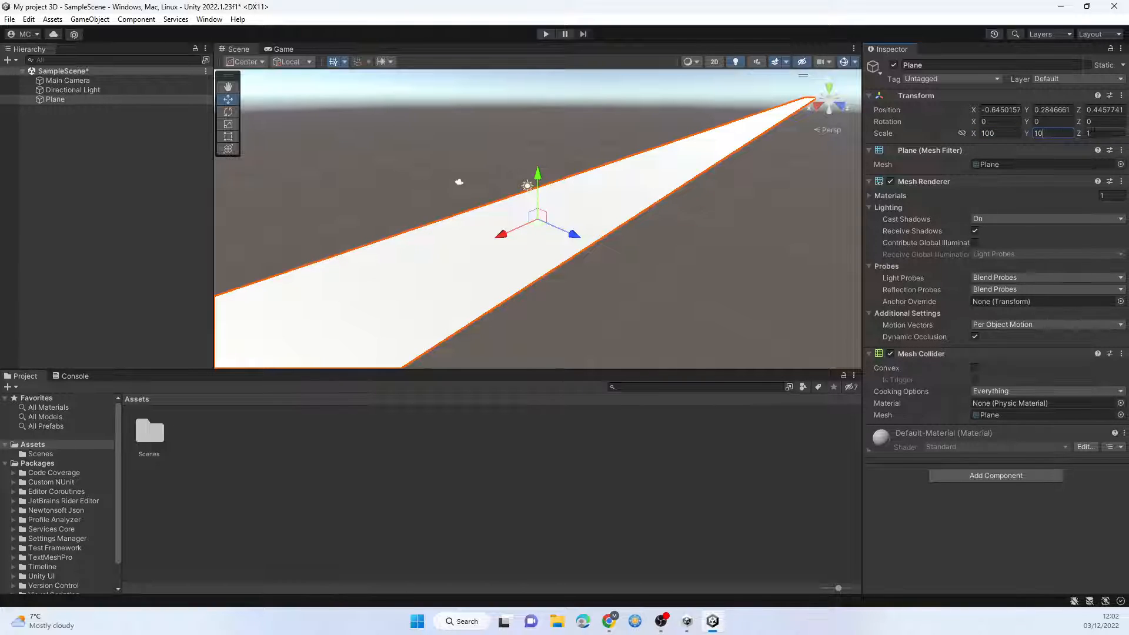
{"action": "type", "text": "00"}
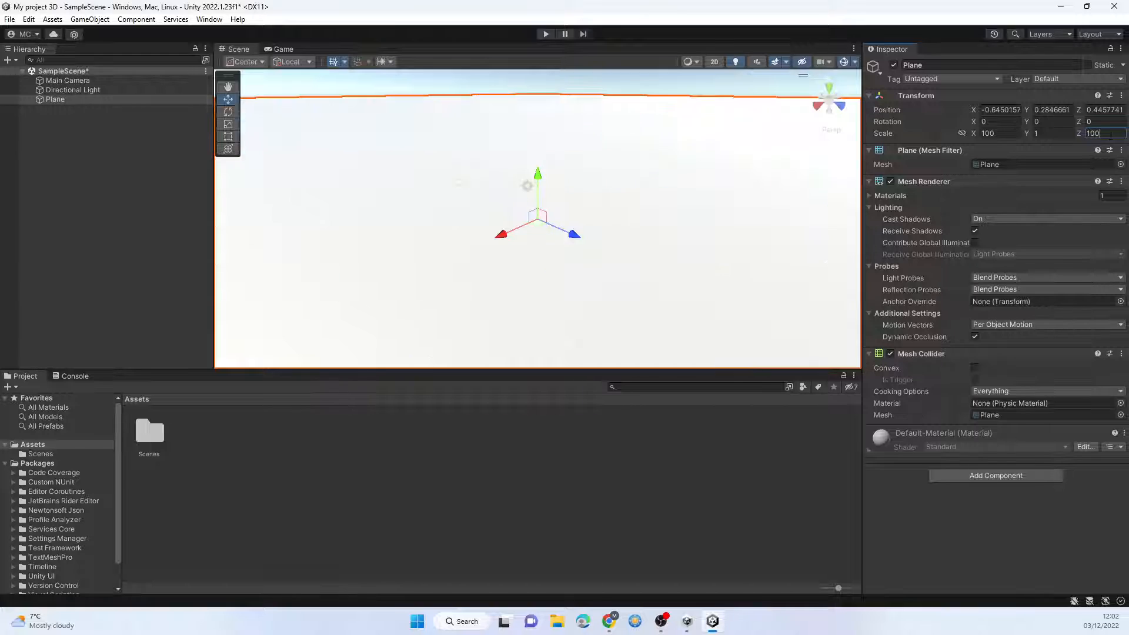
Step: Raise the Main Camera to about 4.49 on Y and rotate it to about 8.02 on X
{"action": "left_click", "coordinate": [76, 81]}
{"action": "left_click_drag", "start_coordinate": [454, 141], "coordinate": [461, 100]}
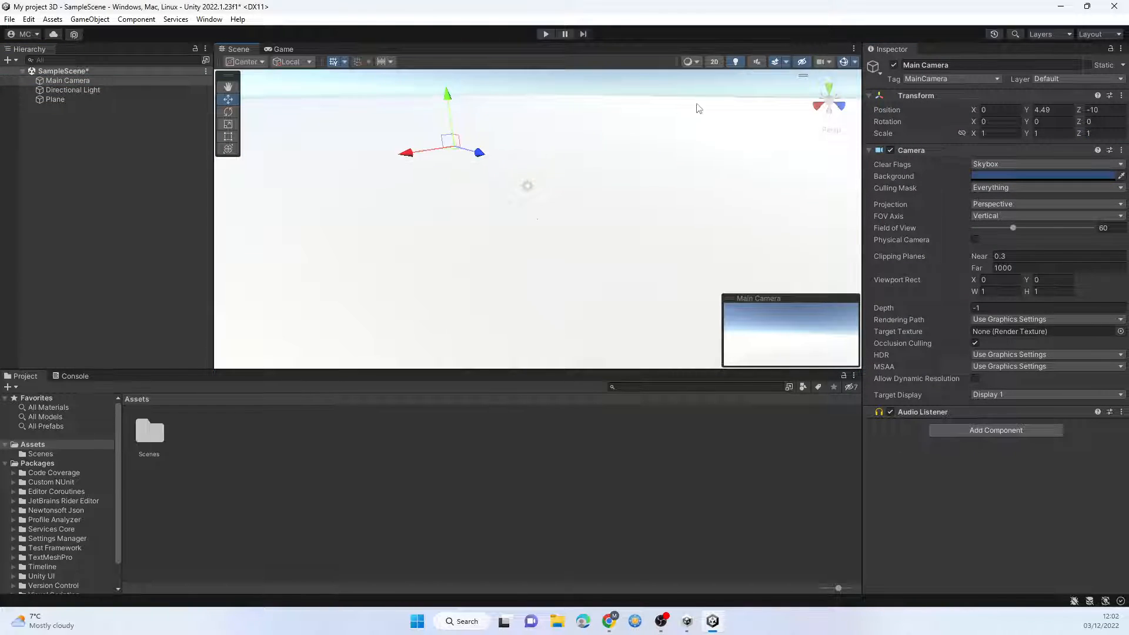
{"action": "left_click_drag", "start_coordinate": [978, 123], "coordinate": [993, 122]}
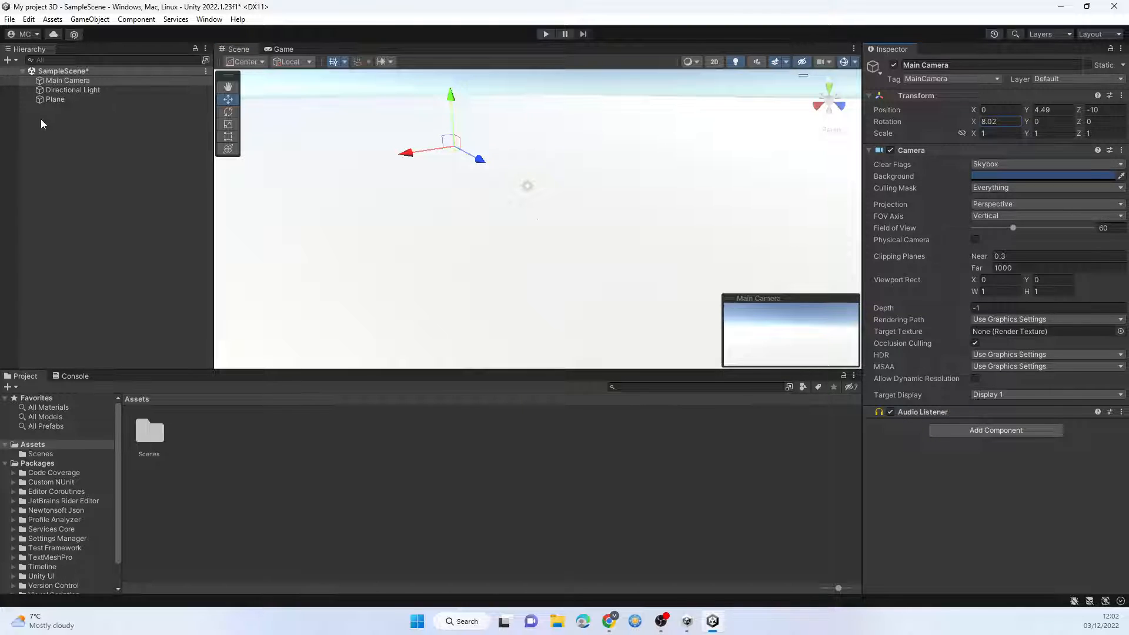
Step: Inspect the plane's properties, play the scene to see it through the camera, and stop playing
{"action": "left_click", "coordinate": [647, 187]}
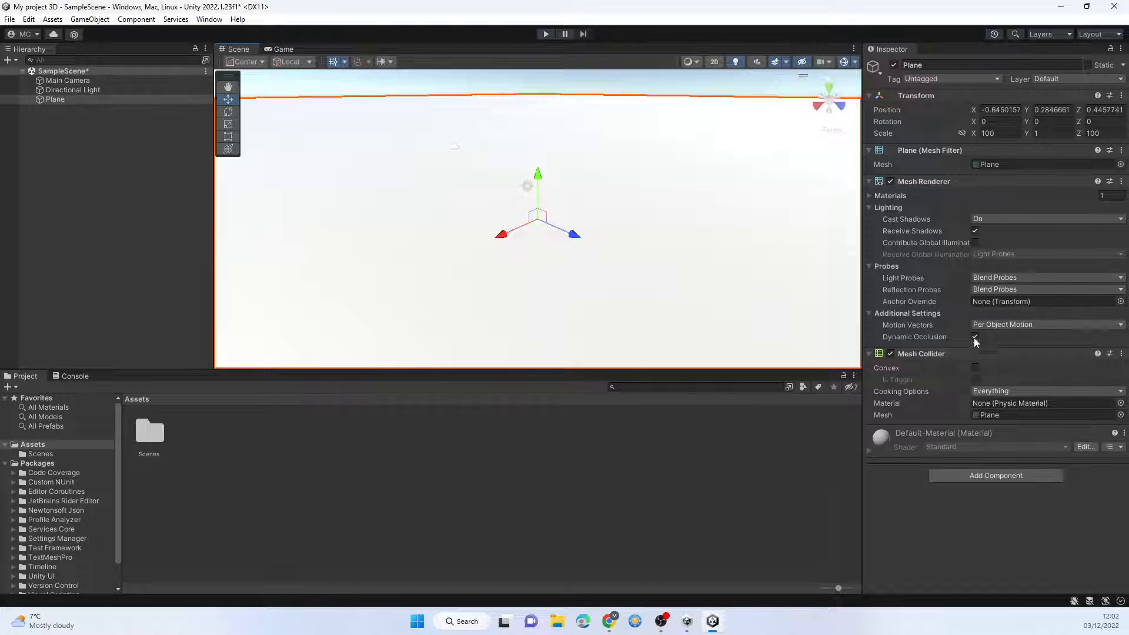
{"action": "left_click", "coordinate": [546, 34]}
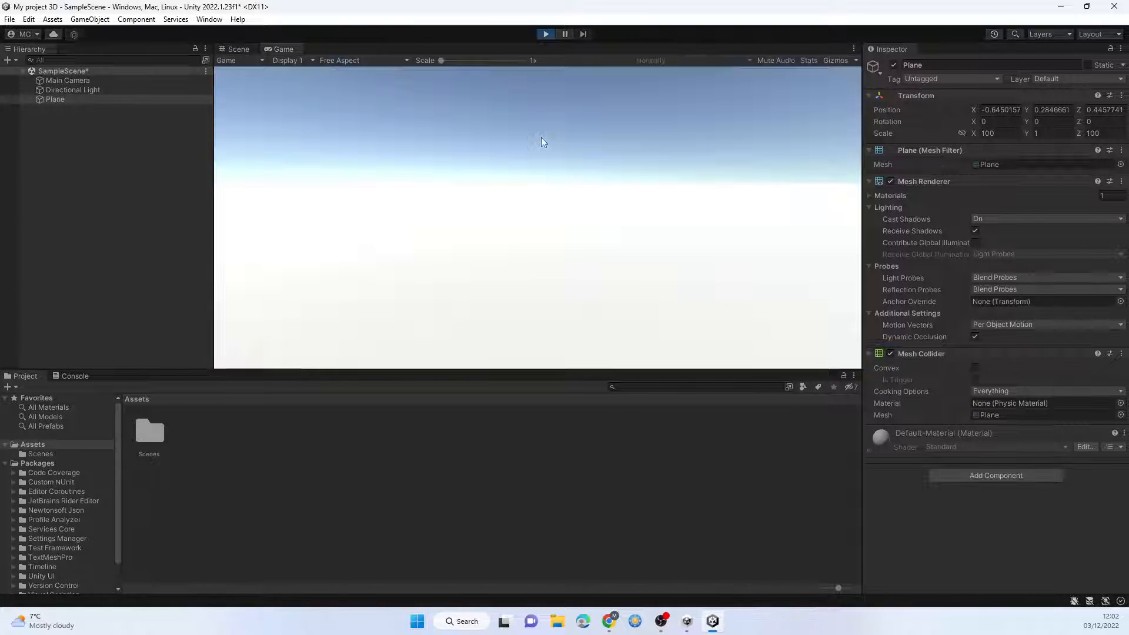
{"action": "left_click", "coordinate": [546, 33]}
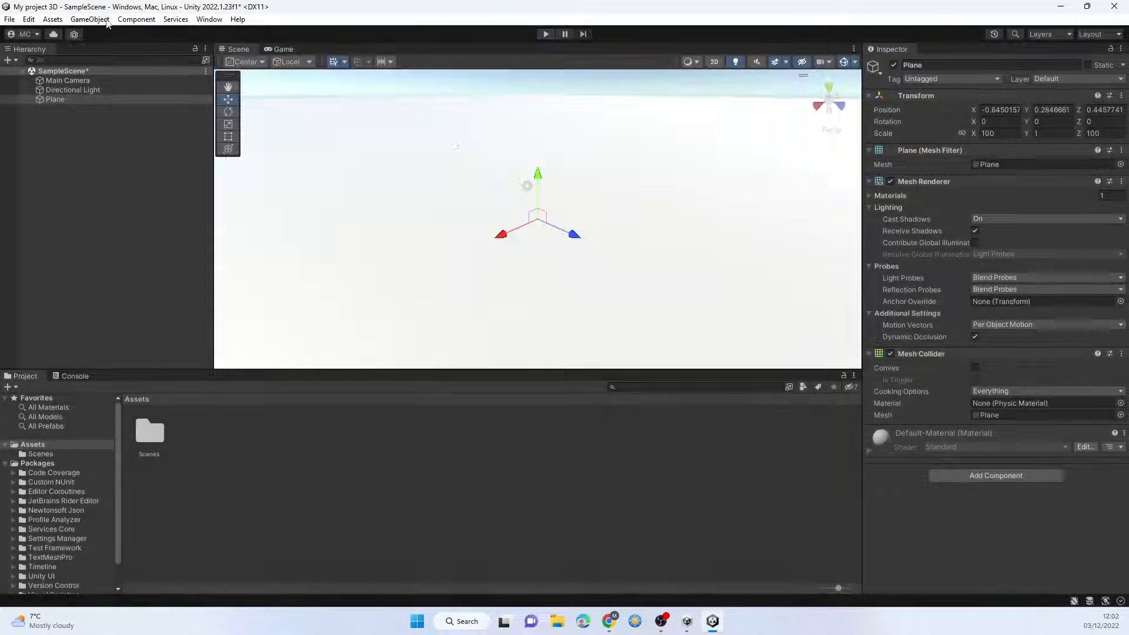
Step: Add a 3D Capsule object and raise it above the plane to about 1.73 on Y
{"action": "left_click", "coordinate": [89, 19]}
{"action": "mouse_move", "coordinate": [171, 71]}
{"action": "left_click", "coordinate": [306, 97]}
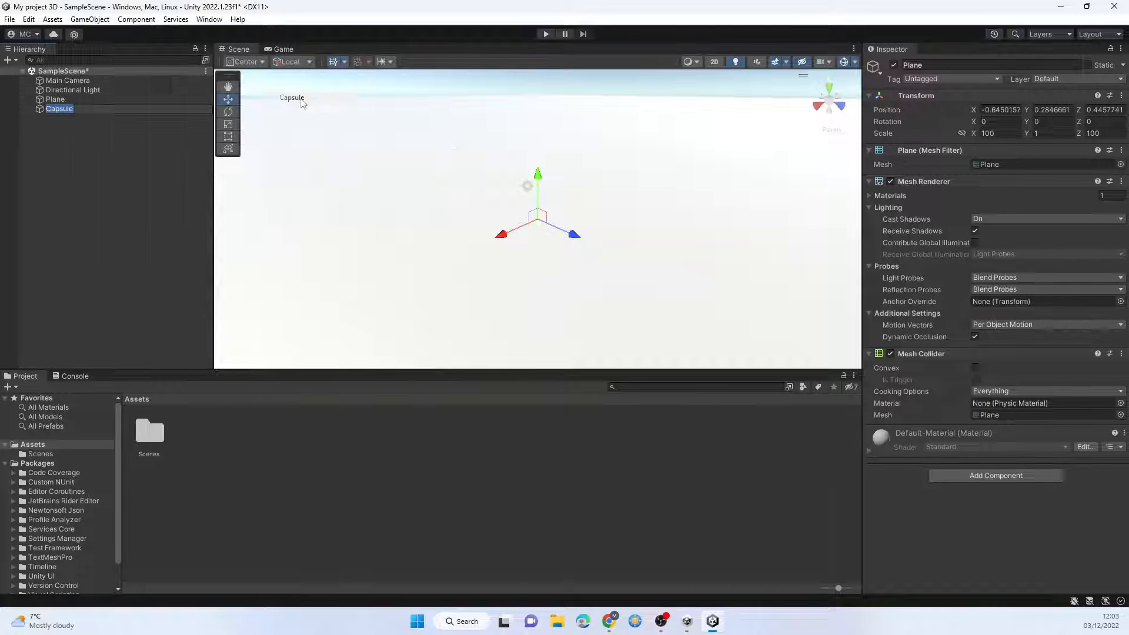
{"action": "left_click_drag", "start_coordinate": [542, 174], "coordinate": [539, 155]}
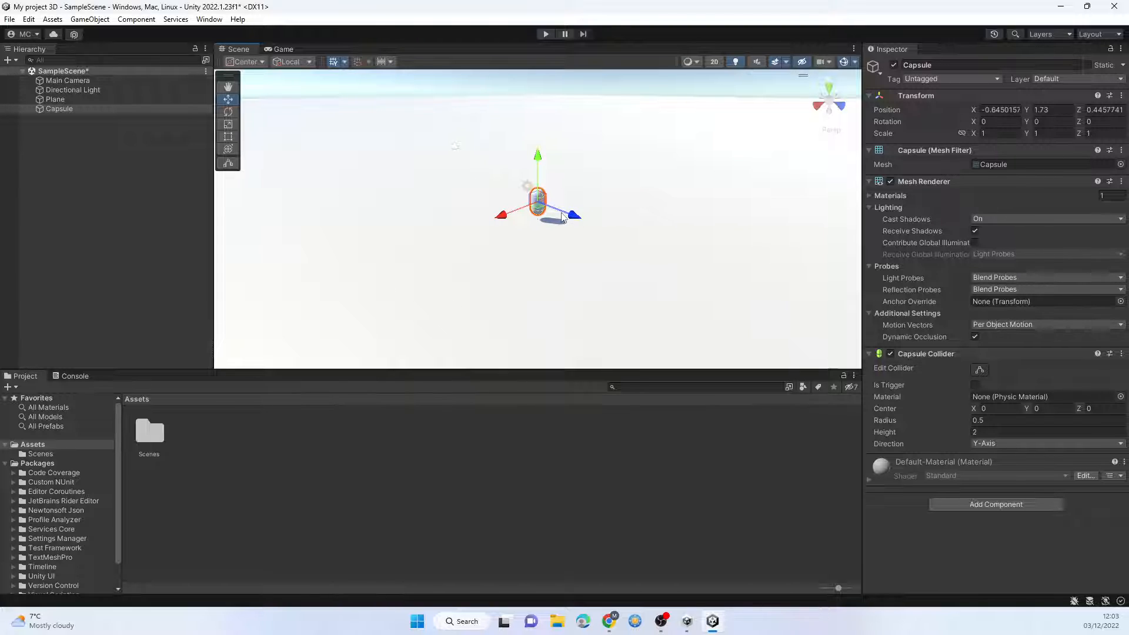
Step: Play the scene to view the capsule and its shadow, and stop playing
{"action": "left_click", "coordinate": [546, 33]}
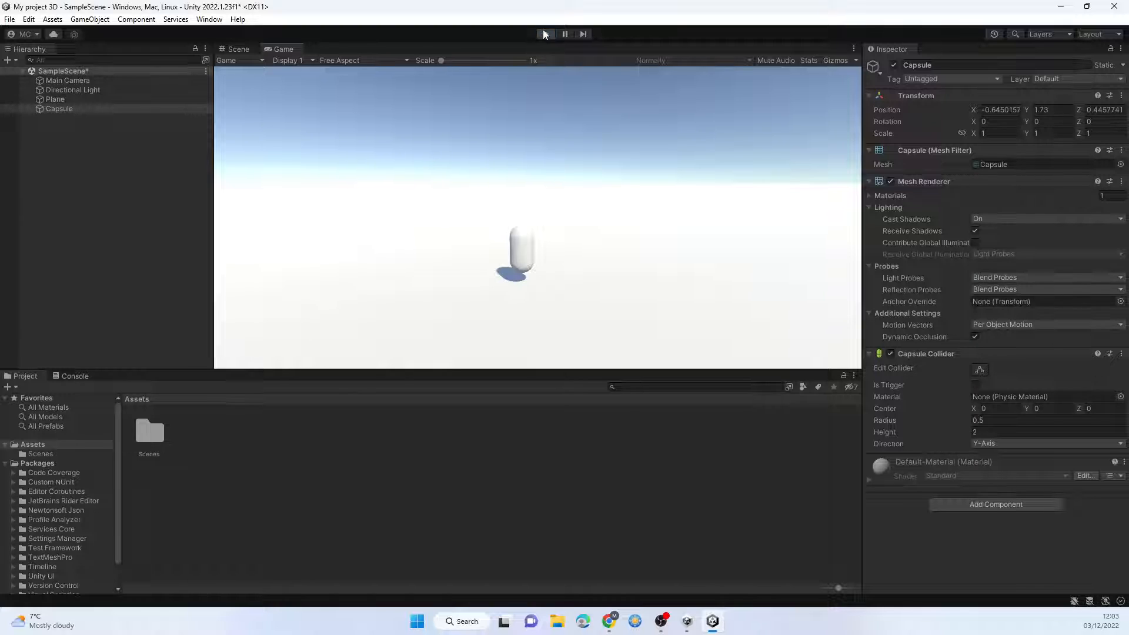
{"action": "left_click", "coordinate": [551, 38]}
Step: Switch to Unity Hub, start a new project, and examine the 2D (URP) and 3D (URP) template descriptions
{"action": "left_click", "coordinate": [1060, 7]}
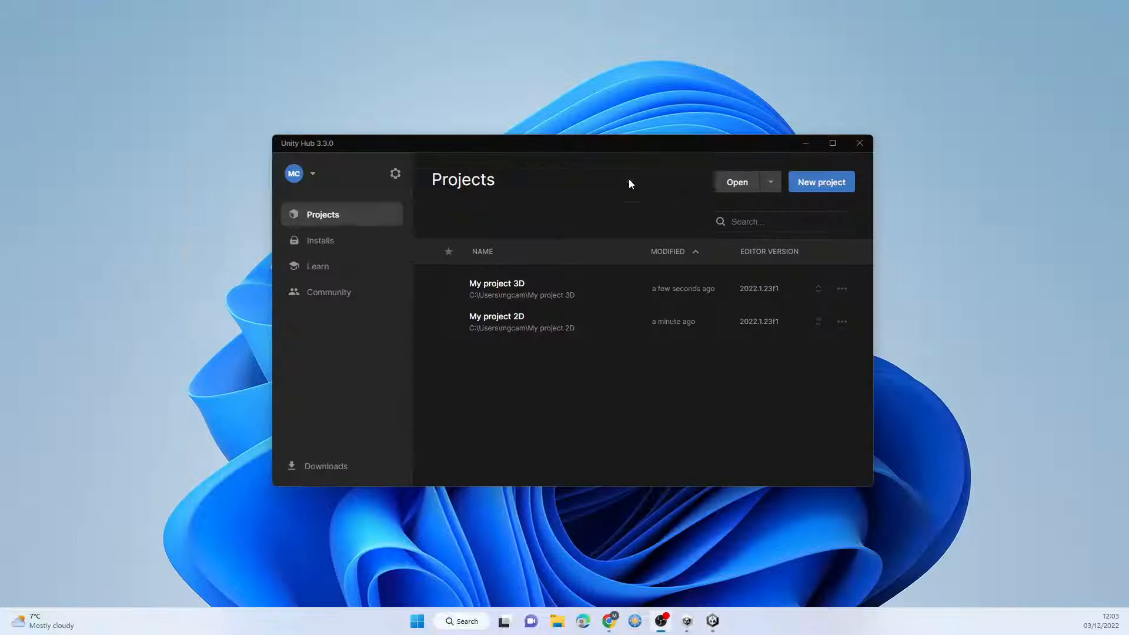
{"action": "left_click", "coordinate": [810, 187]}
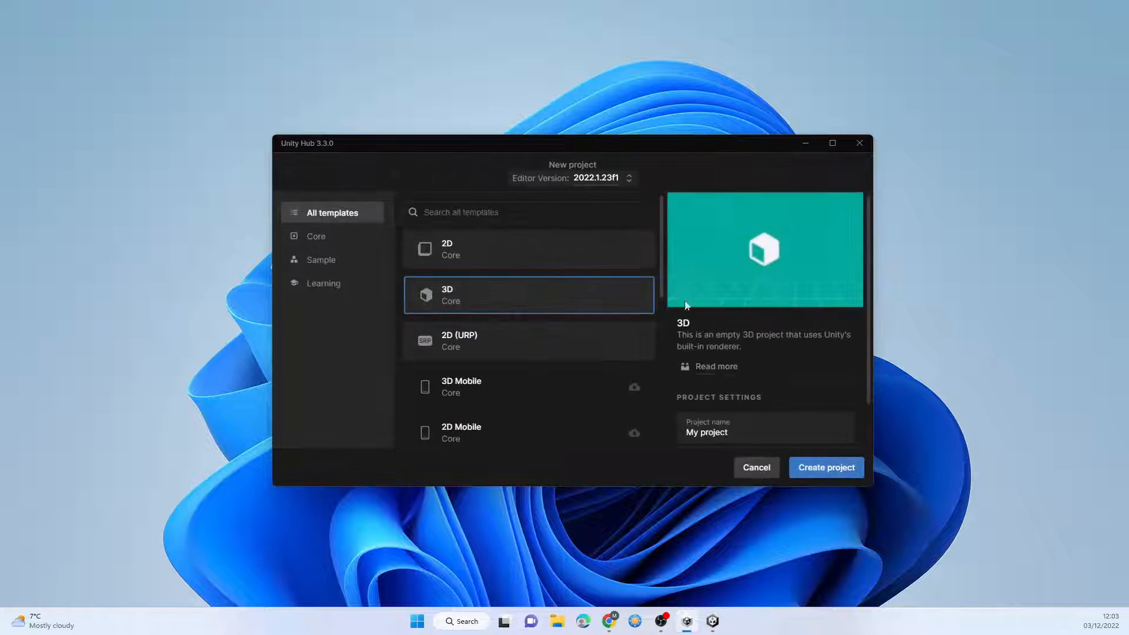
{"action": "left_click", "coordinate": [507, 350]}
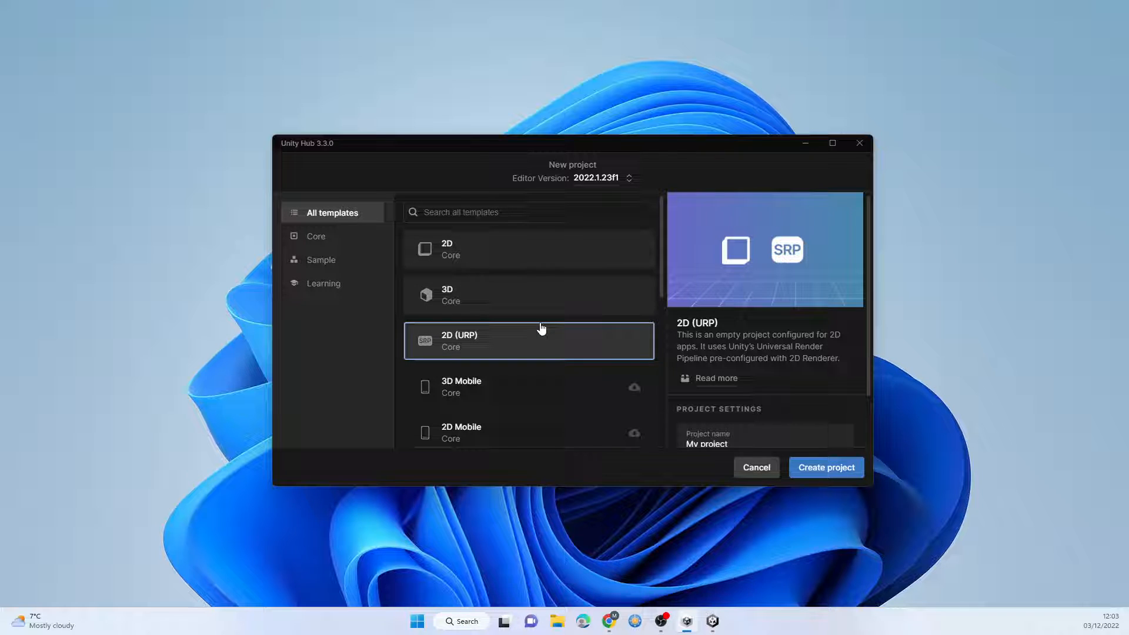
{"action": "scroll", "coordinate": [529, 334], "scroll_direction": "down", "scroll_amount": 2}
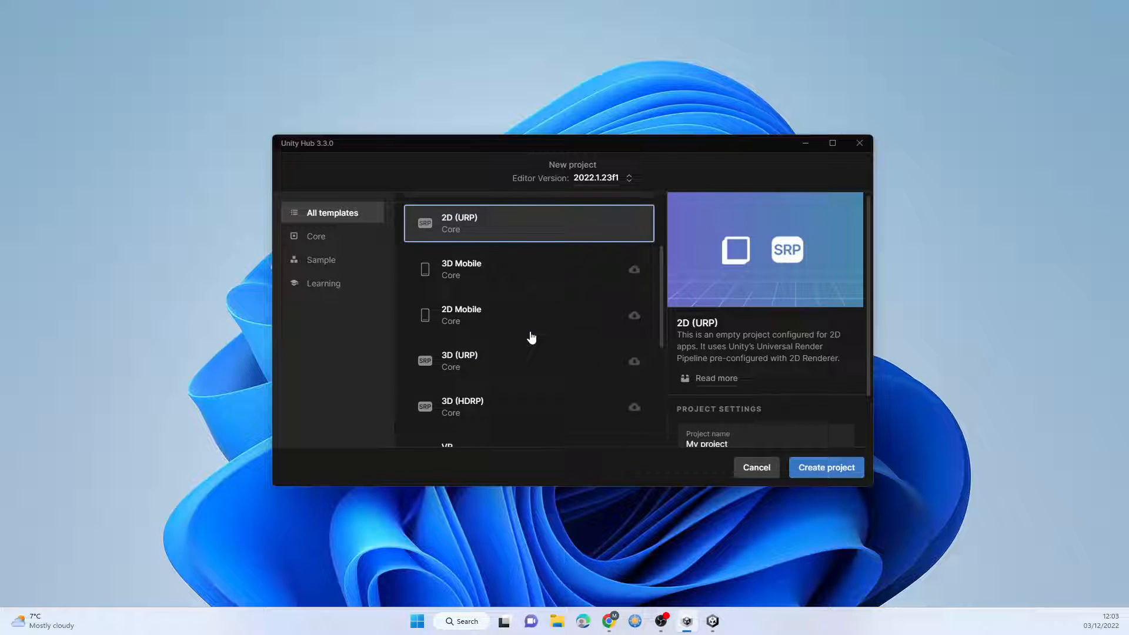
{"action": "left_click", "coordinate": [505, 358]}
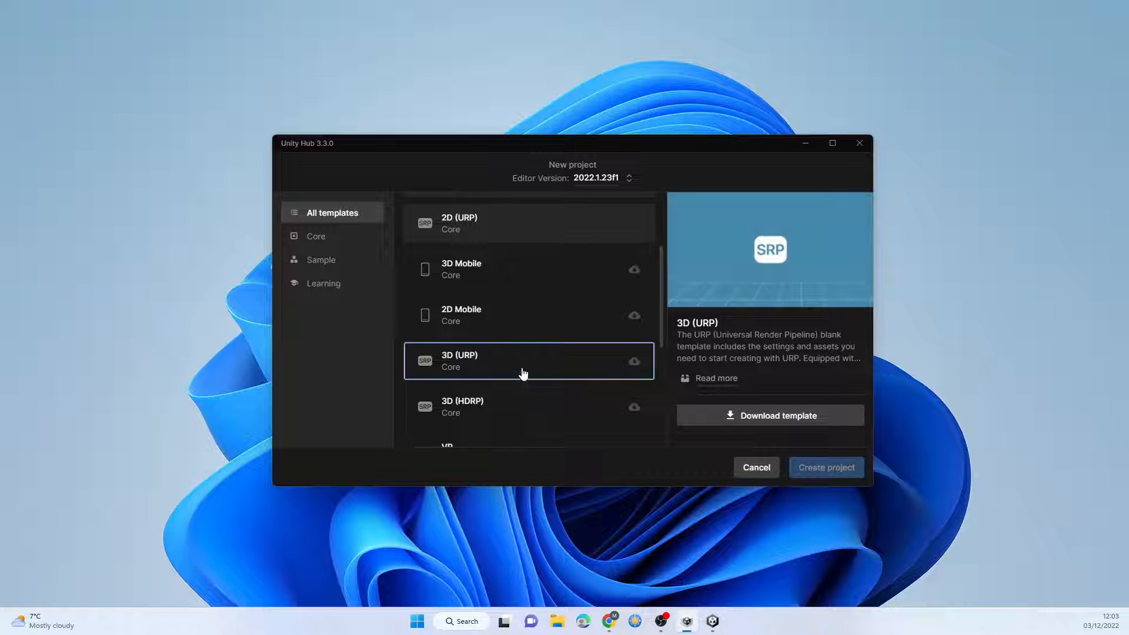
{"action": "scroll", "coordinate": [522, 372], "scroll_direction": "up", "scroll_amount": 2}
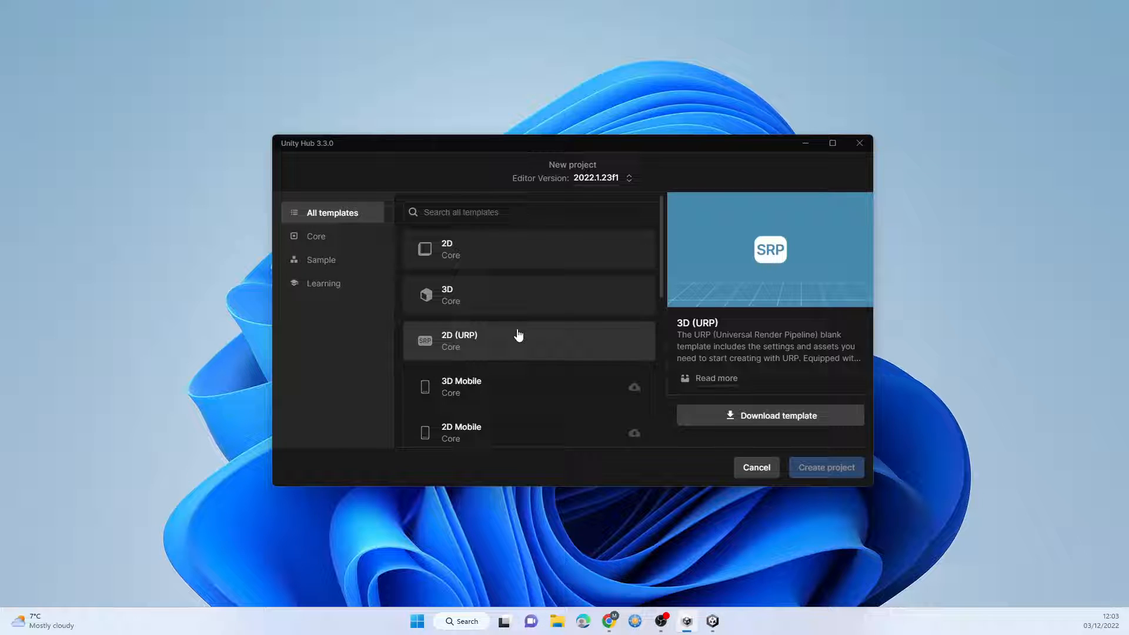
Step: Compare the 2D Mobile and 3D Mobile template descriptions
{"action": "scroll", "coordinate": [517, 334], "scroll_direction": "down", "scroll_amount": 5}
{"action": "scroll", "coordinate": [519, 318], "scroll_direction": "up", "scroll_amount": 2}
{"action": "left_click", "coordinate": [515, 262]}
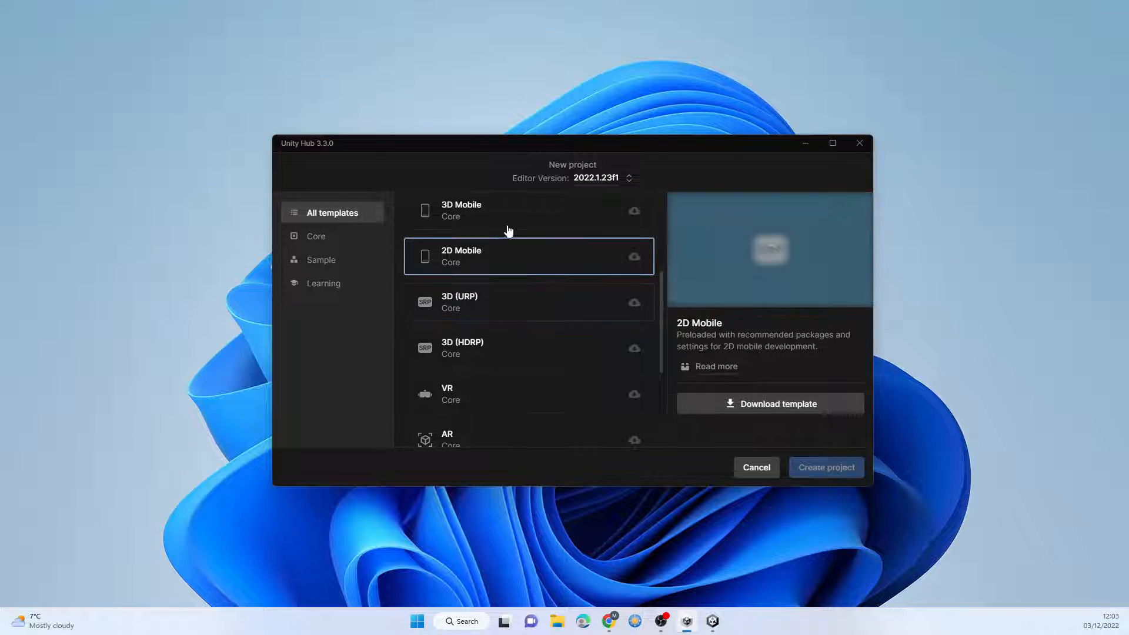
{"action": "left_click", "coordinate": [509, 230]}
{"action": "left_click", "coordinate": [507, 256]}
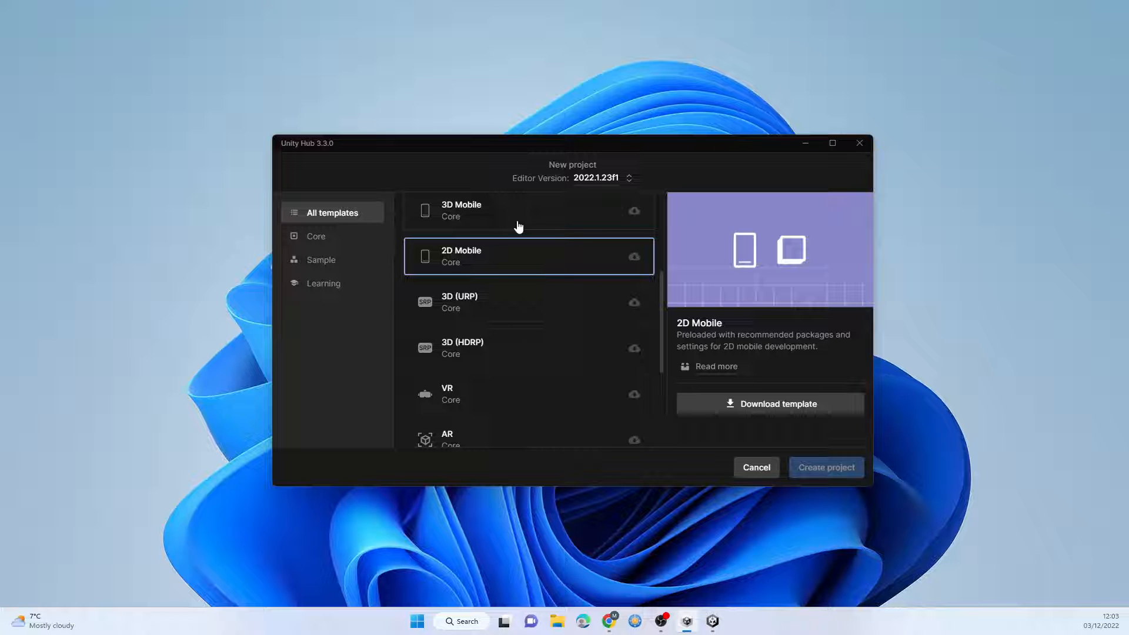
{"action": "left_click", "coordinate": [518, 227]}
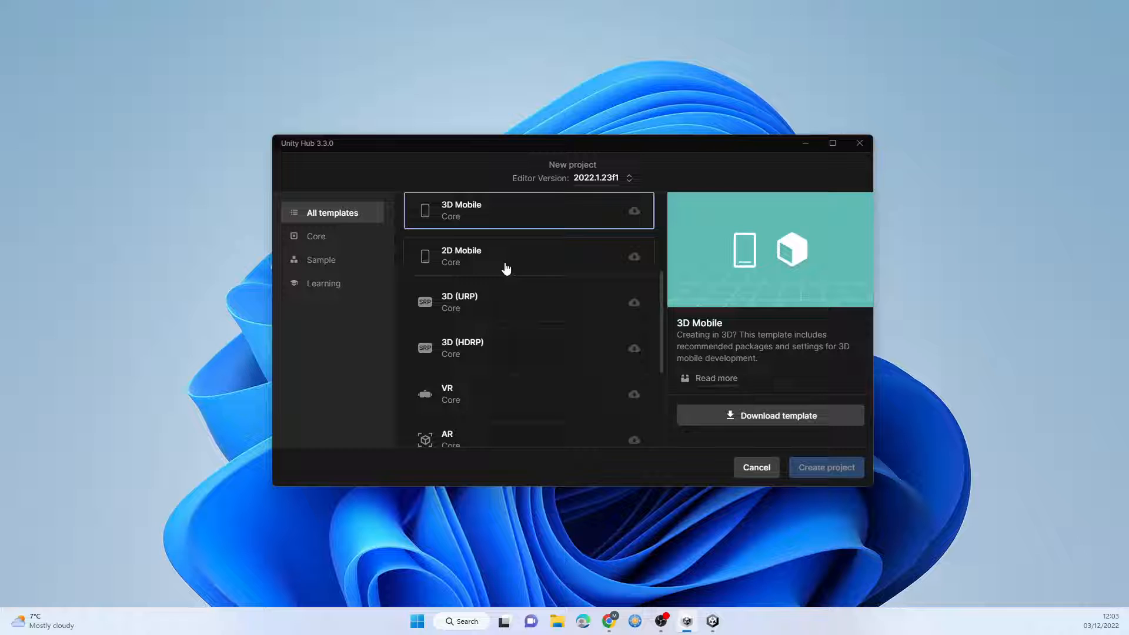
Step: Examine the VR and AR template descriptions
{"action": "scroll", "coordinate": [506, 268], "scroll_direction": "down", "scroll_amount": 3}
{"action": "left_click", "coordinate": [482, 289]}
{"action": "left_click", "coordinate": [488, 323]}
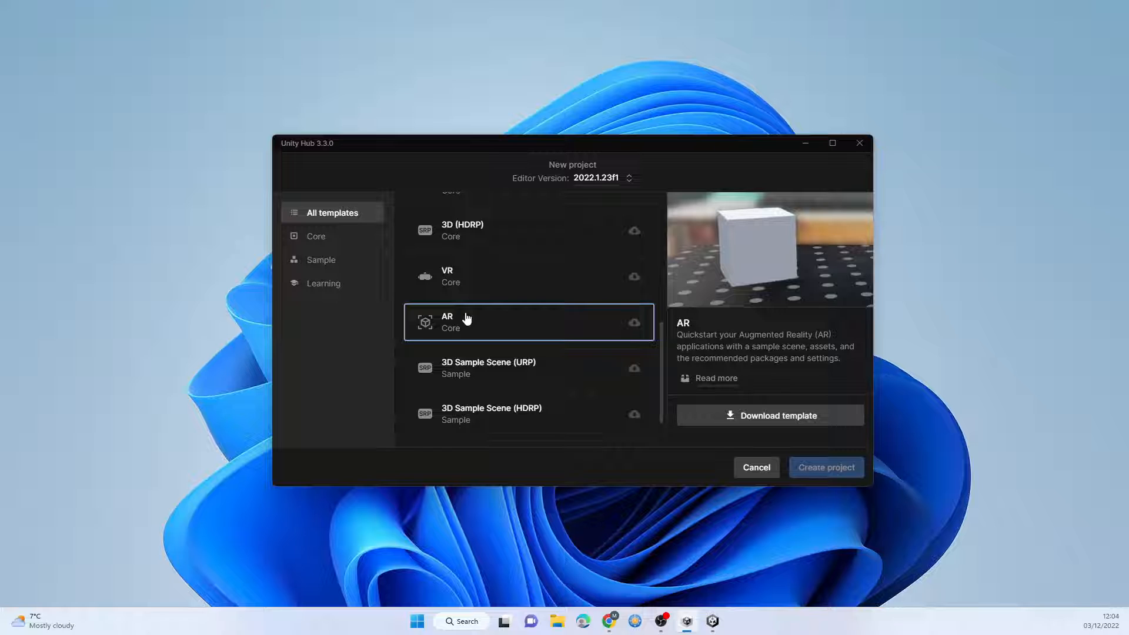
{"action": "left_click", "coordinate": [534, 292]}
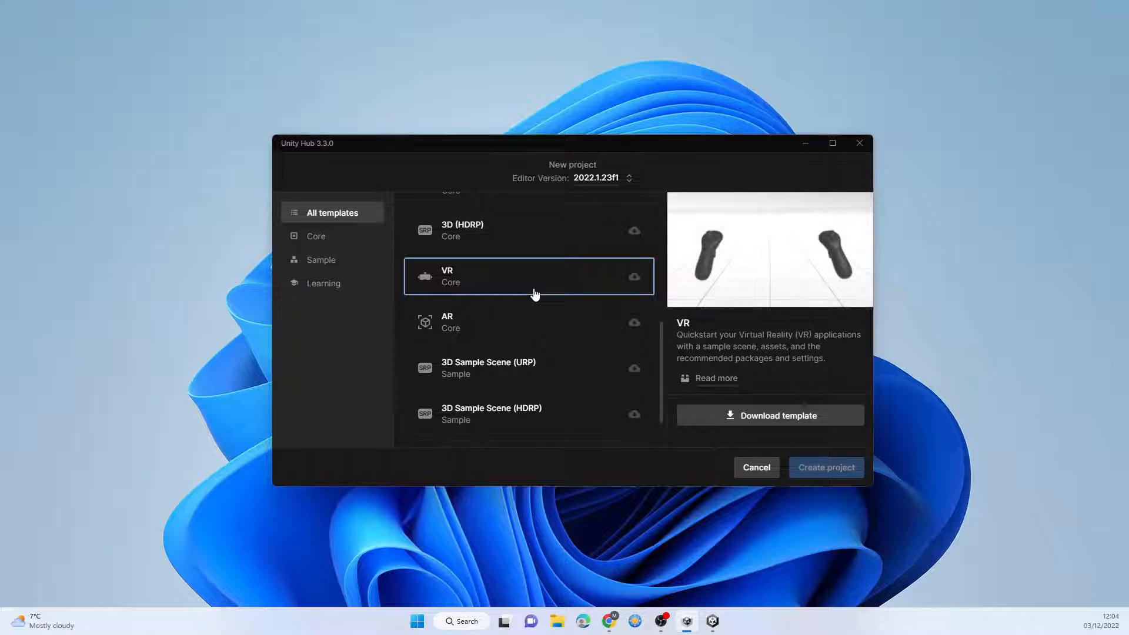
Step: Examine the 3D Sample Scene (URP) and 3D Sample Scene (HDRP) template descriptions and previews
{"action": "left_click", "coordinate": [512, 368]}
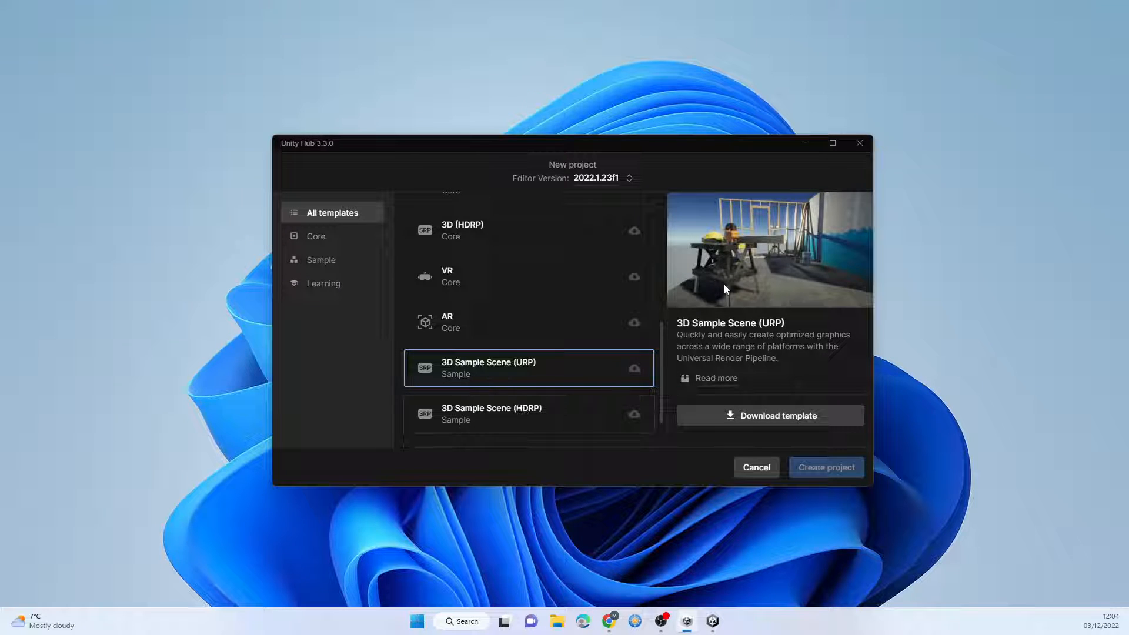
{"action": "left_click", "coordinate": [471, 421]}
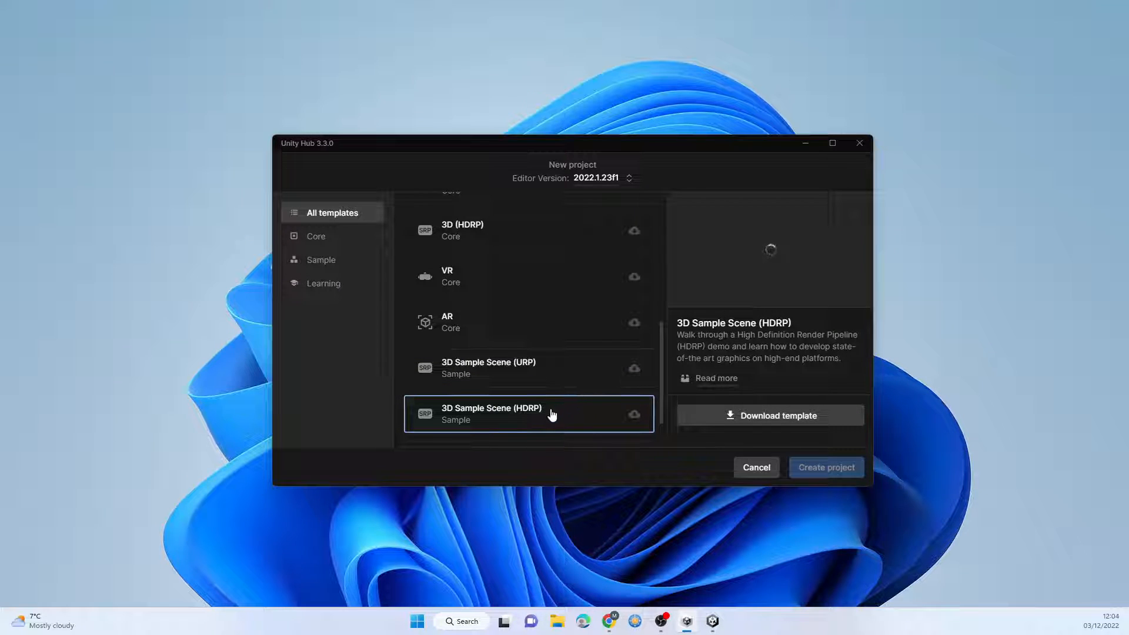
{"action": "scroll", "coordinate": [541, 419], "scroll_direction": "down", "scroll_amount": 2}
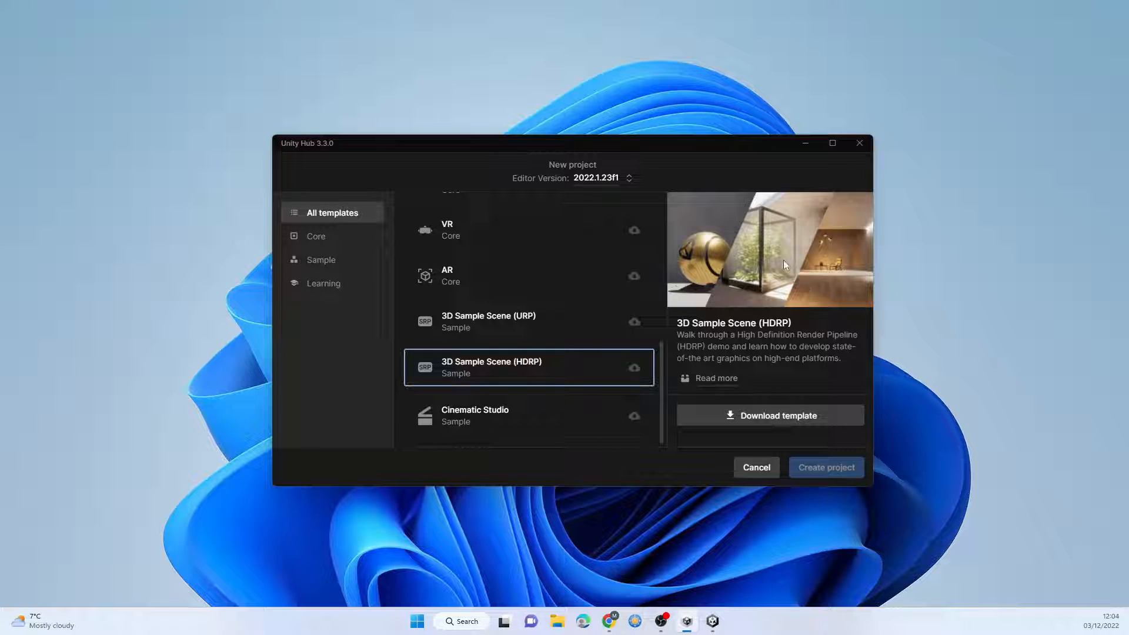
Step: Examine the Cinematic Studio template description and preview, and look back over the full template list
{"action": "left_click", "coordinate": [491, 421]}
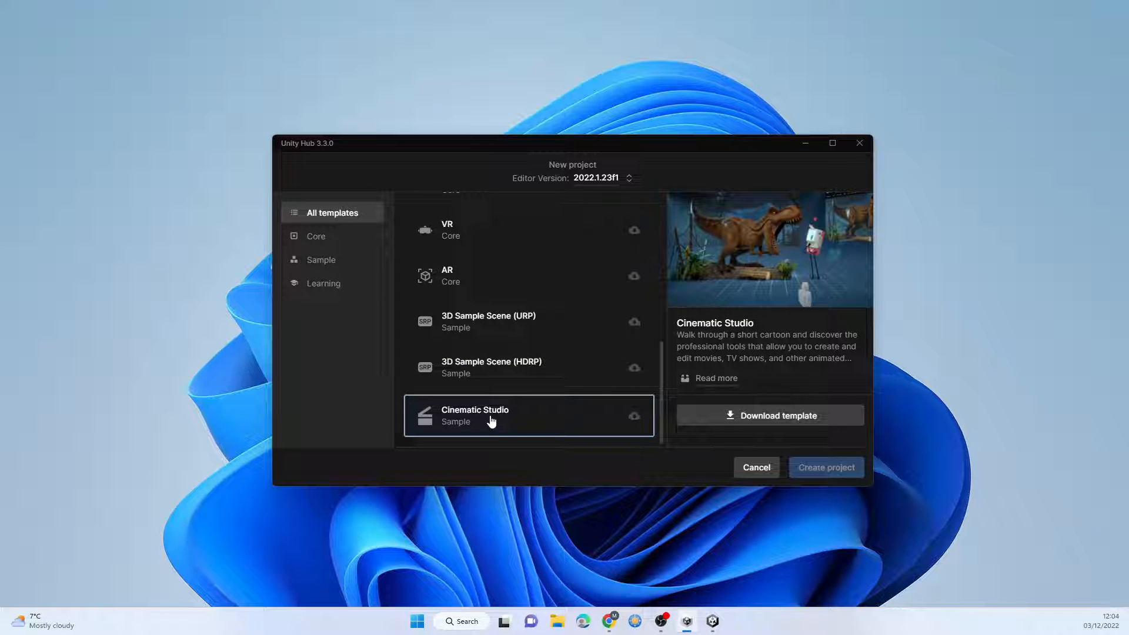
{"action": "scroll", "coordinate": [497, 415], "scroll_direction": "up", "scroll_amount": 5}
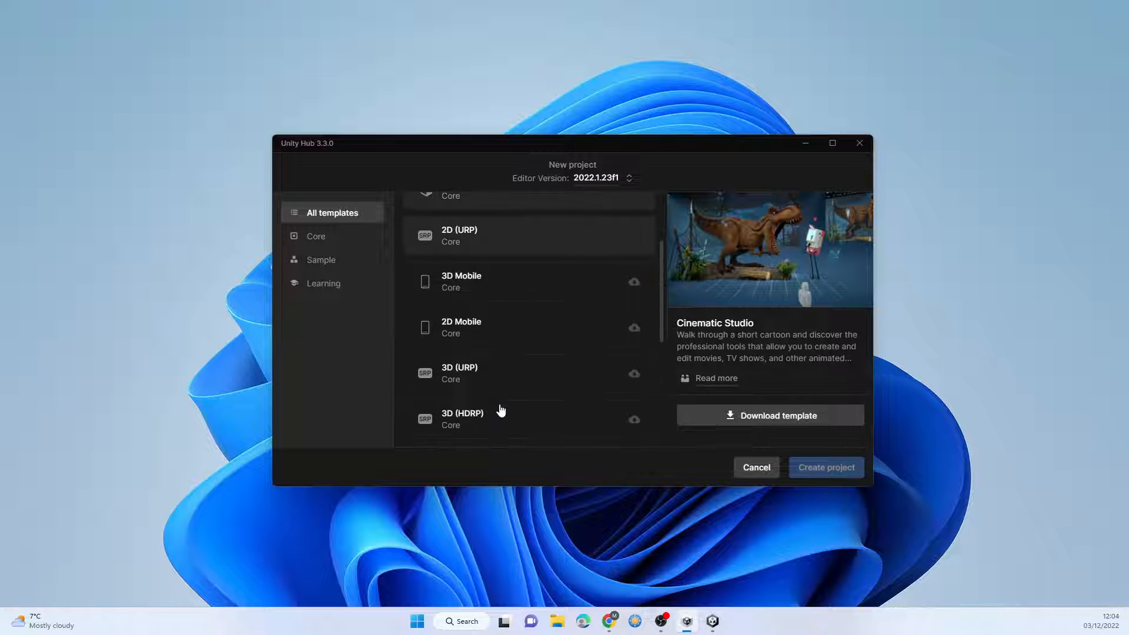
{"action": "scroll", "coordinate": [500, 413], "scroll_direction": "down", "scroll_amount": 5}
{"action": "scroll", "coordinate": [502, 415], "scroll_direction": "up", "scroll_amount": 6}
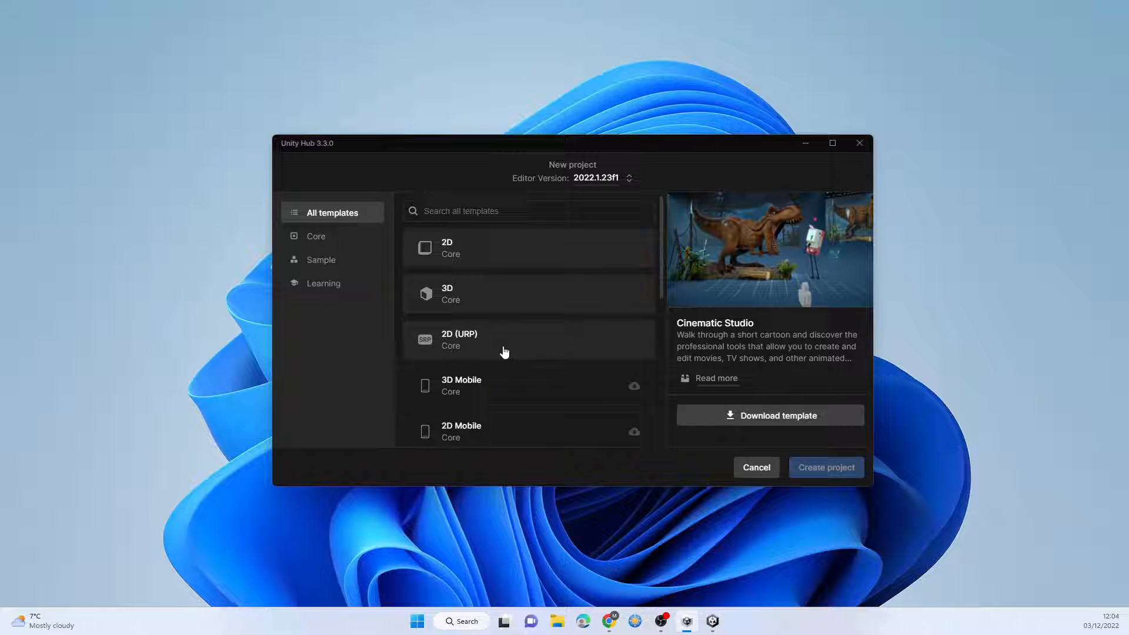
Step: Review the basic 2D and 3D templates alongside the 3D Mobile and 2D Mobile templates
{"action": "left_click", "coordinate": [468, 250]}
{"action": "left_click", "coordinate": [477, 286]}
{"action": "left_click", "coordinate": [486, 387]}
{"action": "left_click", "coordinate": [487, 425]}
{"action": "left_click", "coordinate": [489, 394]}
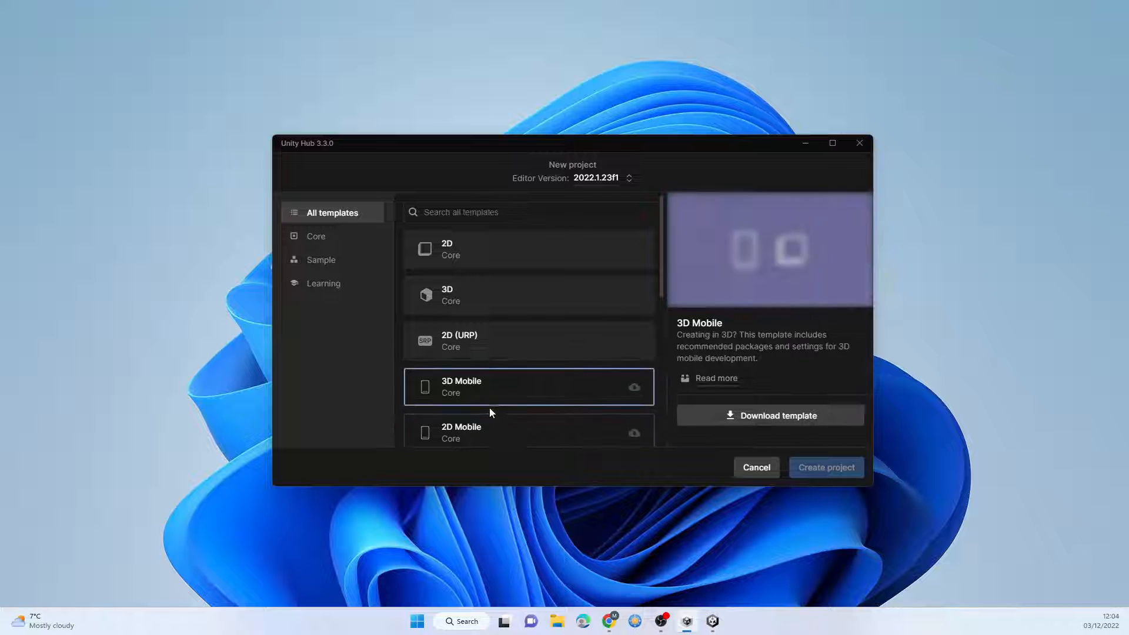
{"action": "left_click", "coordinate": [491, 423]}
{"action": "left_click", "coordinate": [493, 390]}
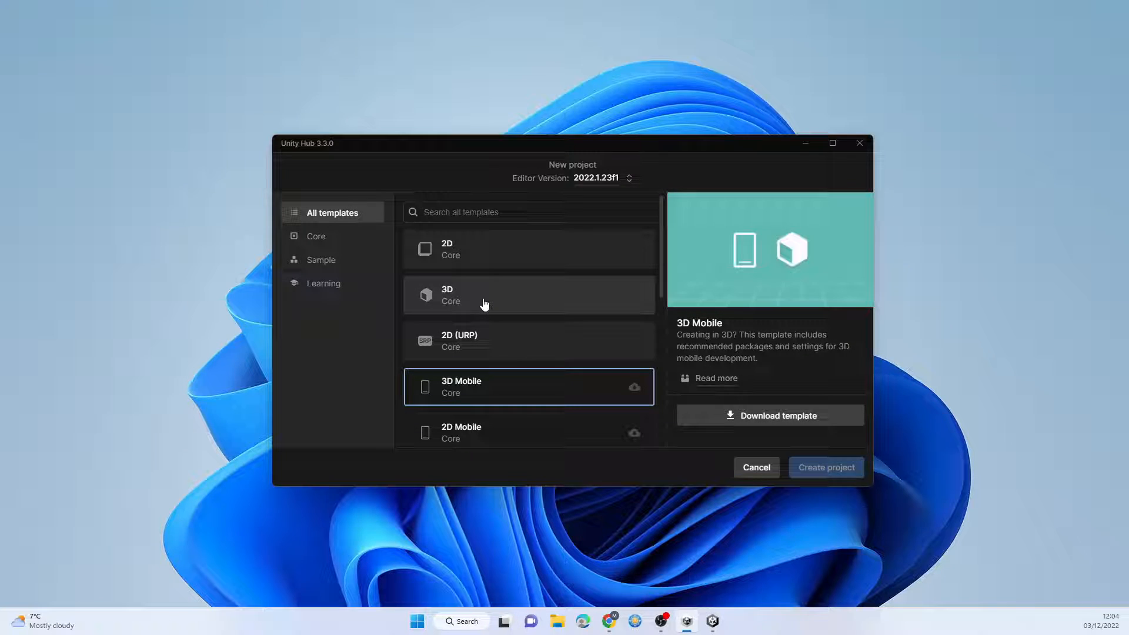
Step: Compare the core 2D and 3D template descriptions, finishing with the 3D template selected
{"action": "left_click", "coordinate": [481, 305]}
{"action": "left_click", "coordinate": [481, 255]}
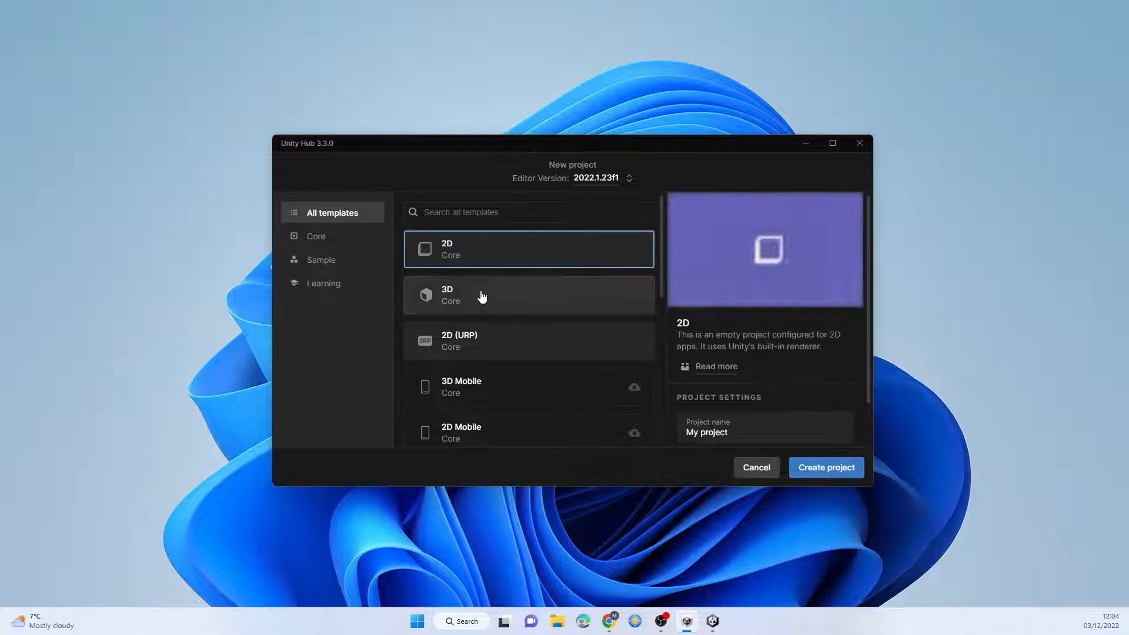
{"action": "left_click", "coordinate": [482, 294]}
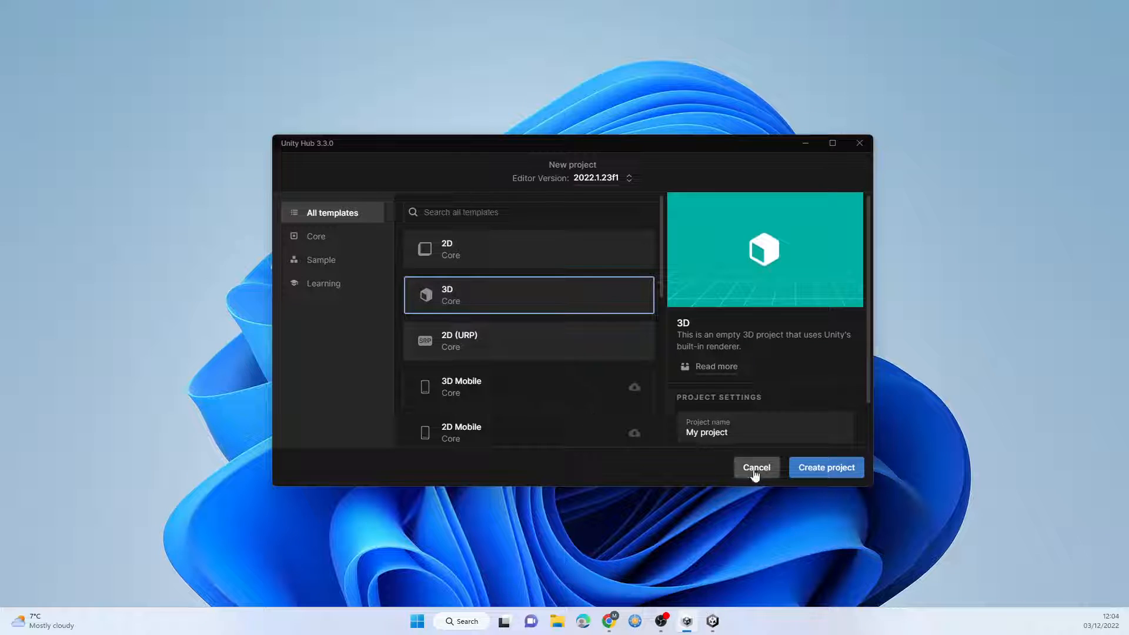